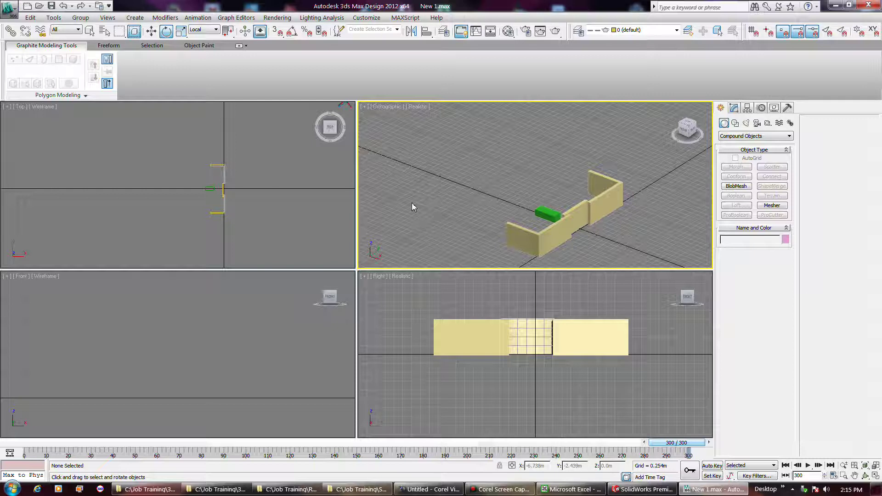
Toggle between Move and Rotate modes and scrub the time slider to frame 205.
key("w")
key("e")
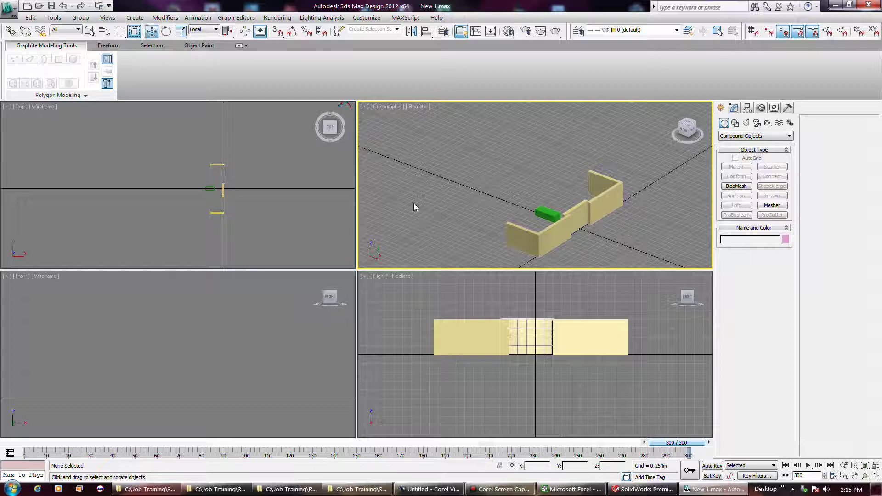
key("w")
key("e")
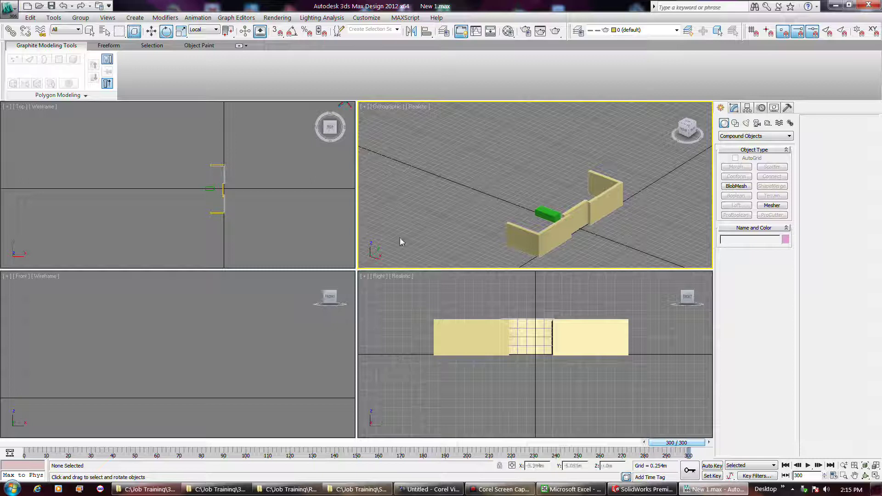
left_click_drag(669, 446, 477, 458)
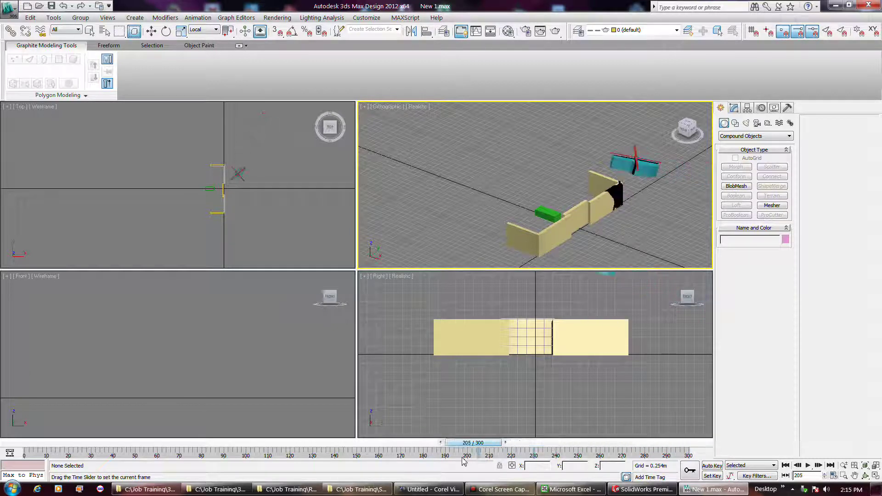
key("e")
Give Shape002's last X, Y and Z Position keys fast tangents in the Curve Editor.
left_click(627, 165)
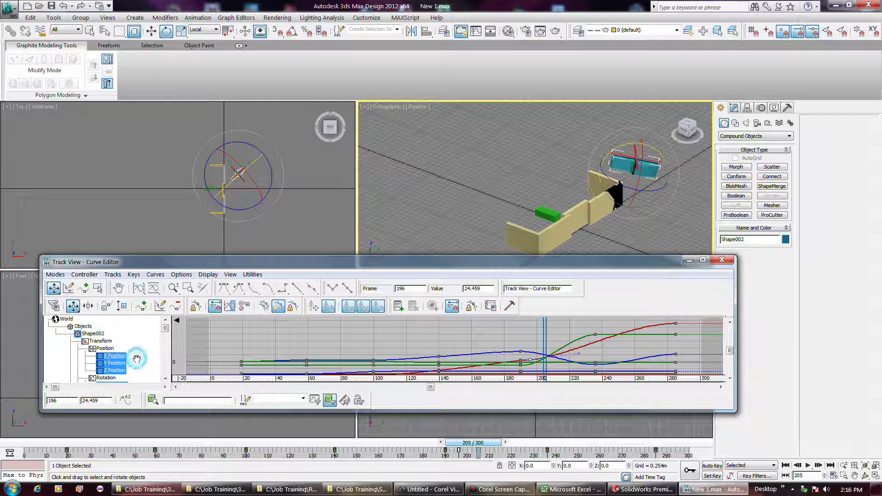
left_click(115, 357)
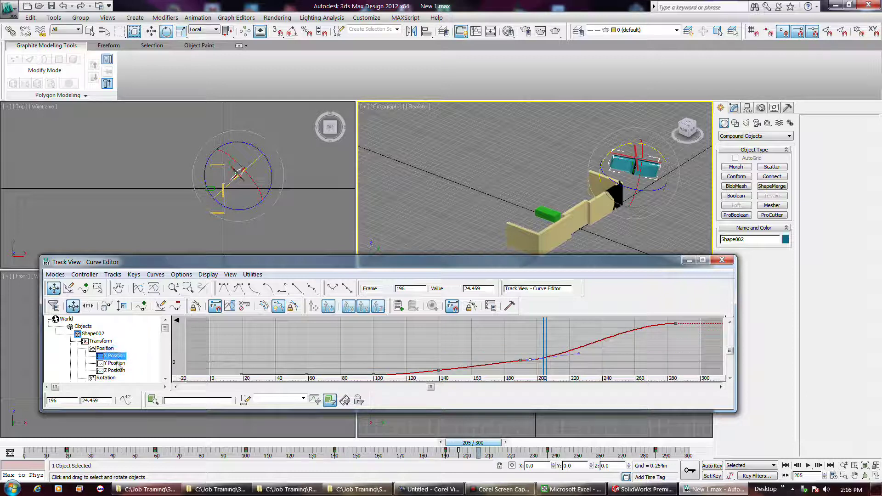
left_click(115, 363, "ctrl")
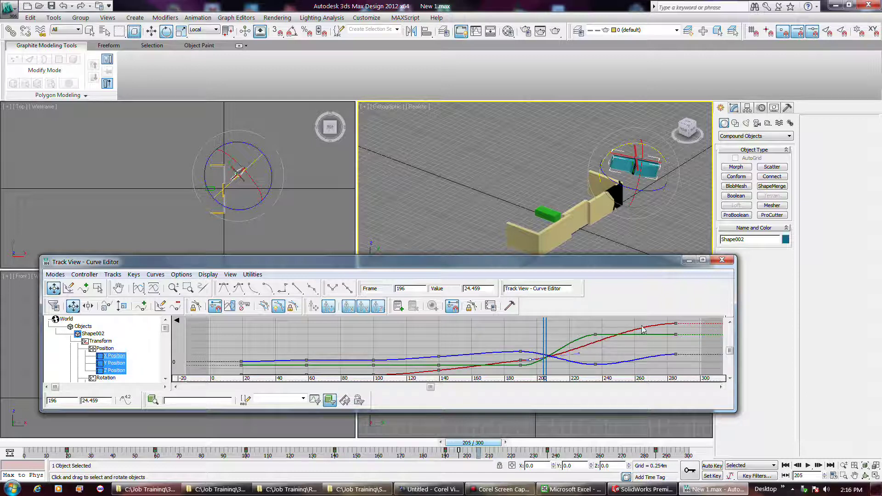
left_click_drag(645, 314, 689, 369)
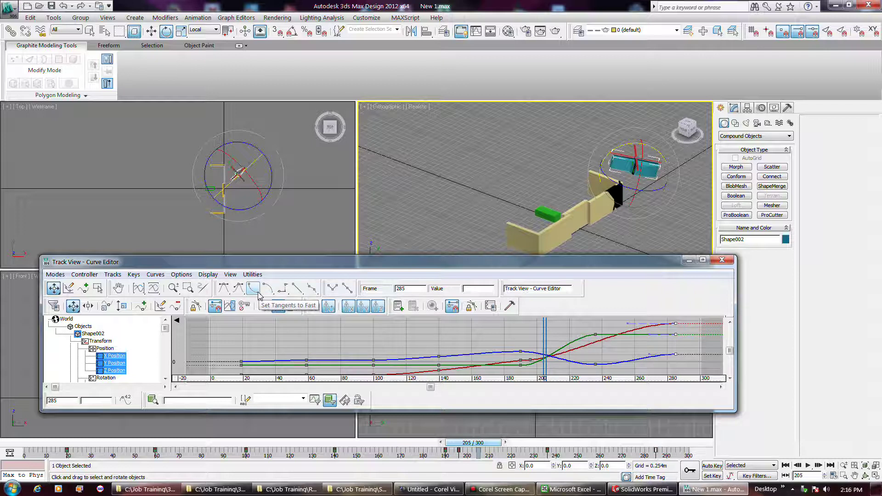
left_click(259, 296)
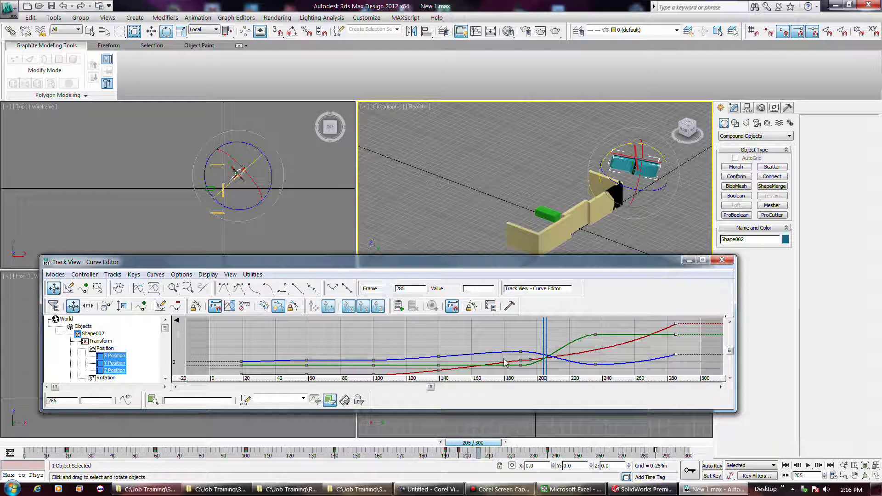
left_click(721, 261)
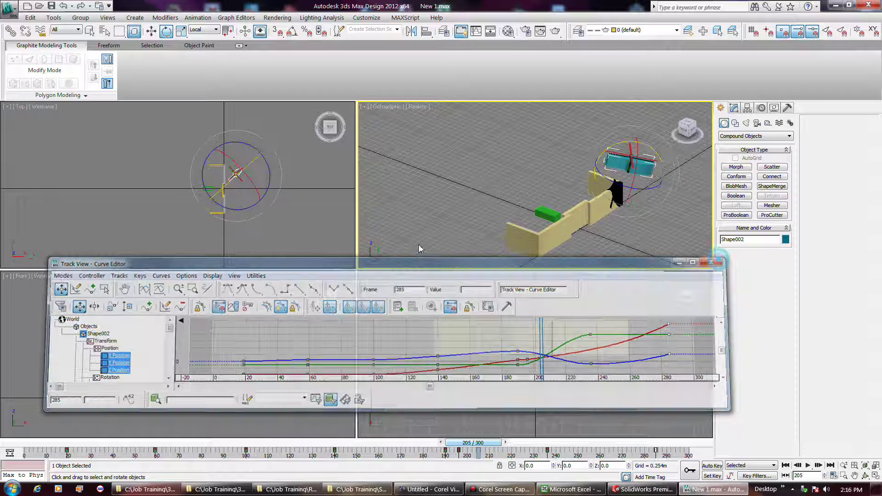
left_click(398, 229)
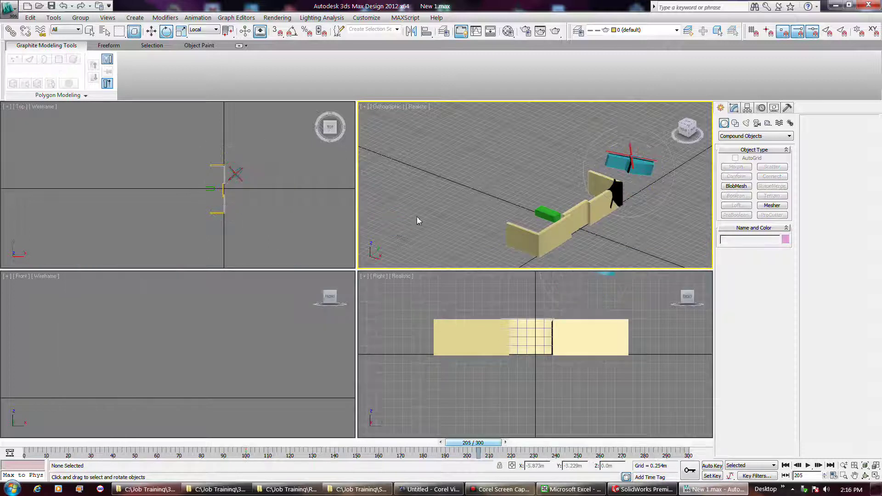
scroll(418, 218, "down", 3)
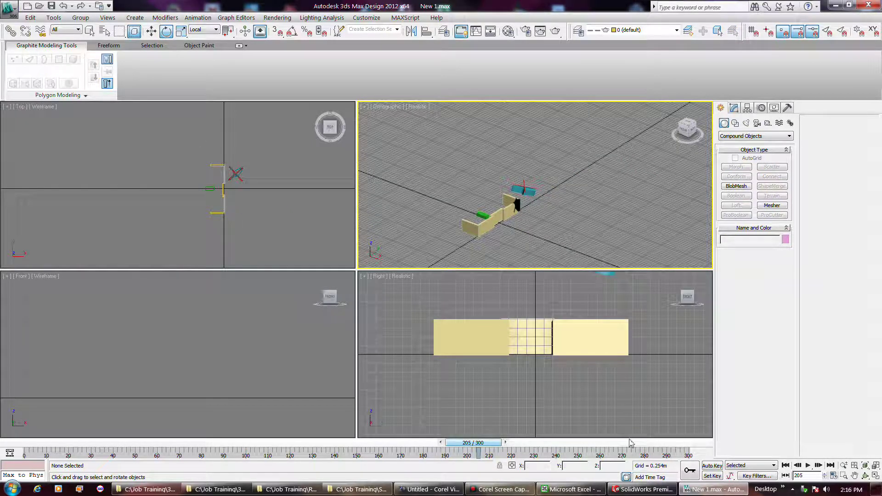
left_click_drag(489, 443, 639, 447)
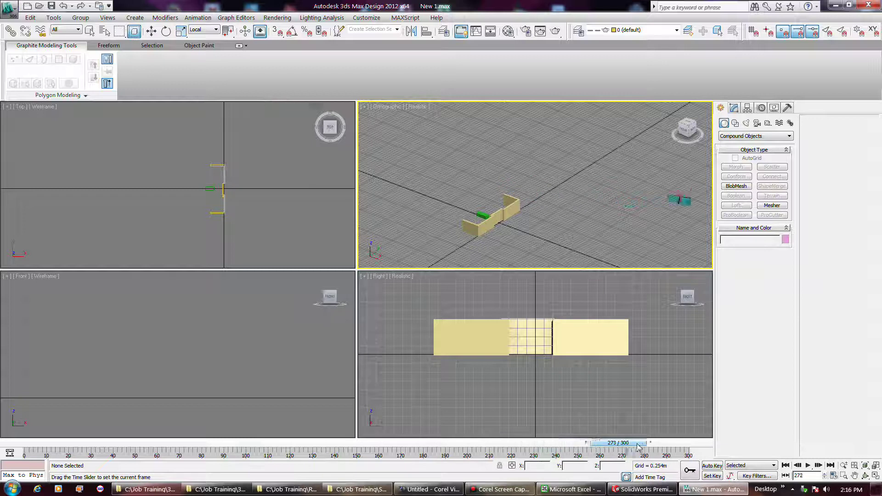
left_click_drag(638, 447, 35, 441)
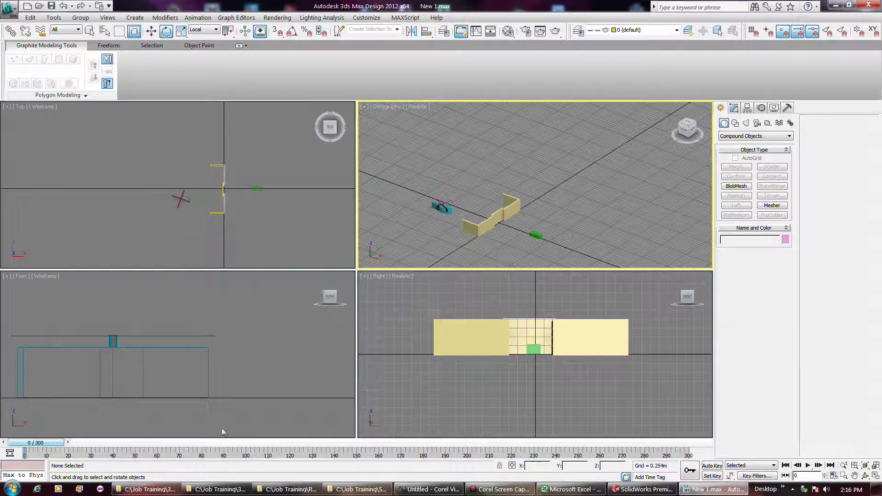
left_click(808, 466)
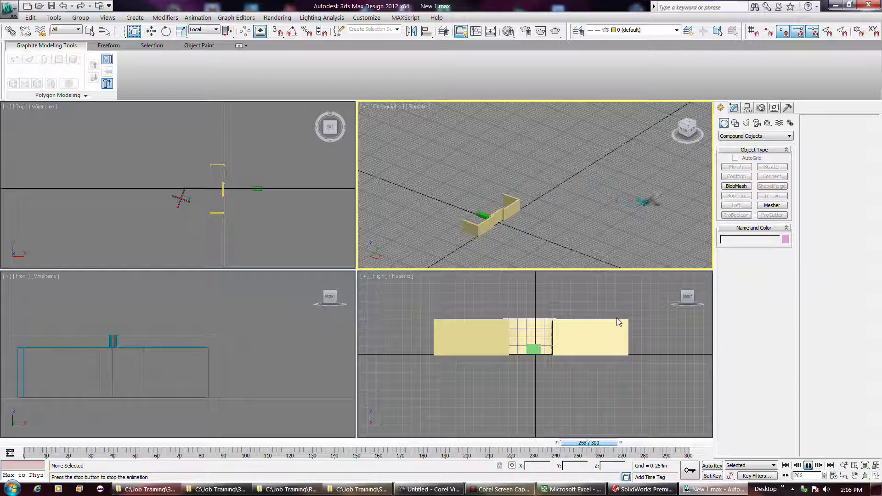
key("e")
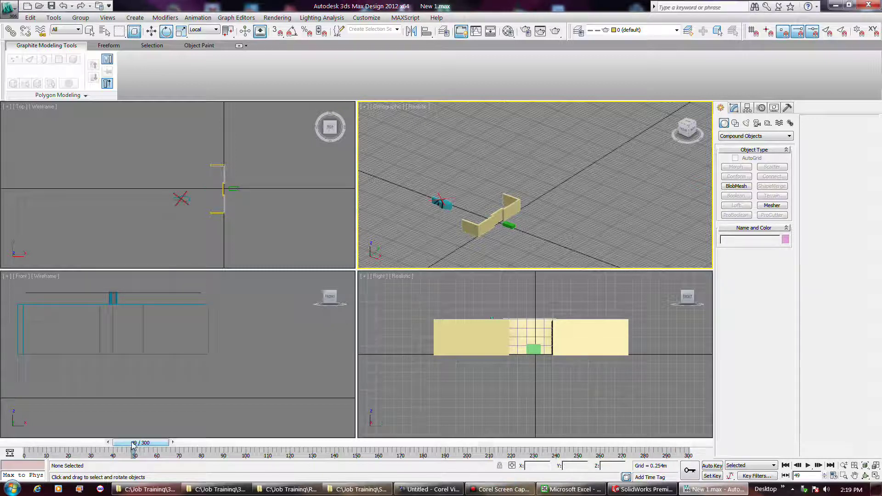
left_click(508, 226)
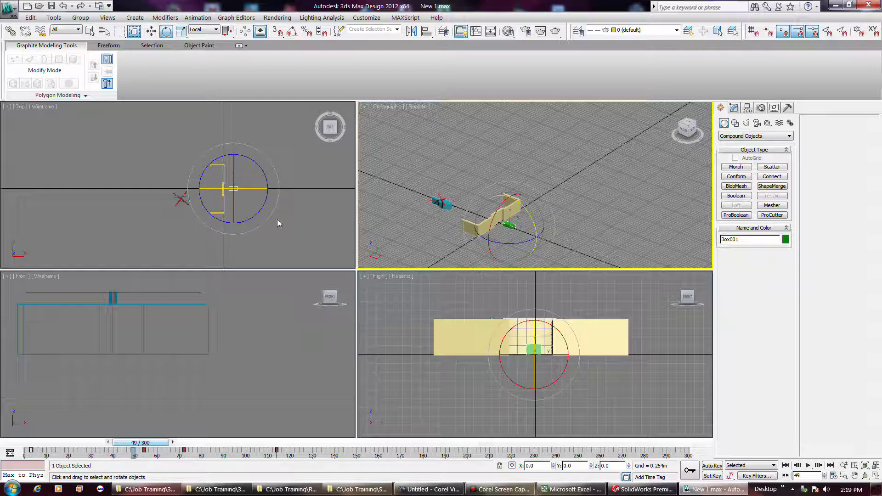
key("w")
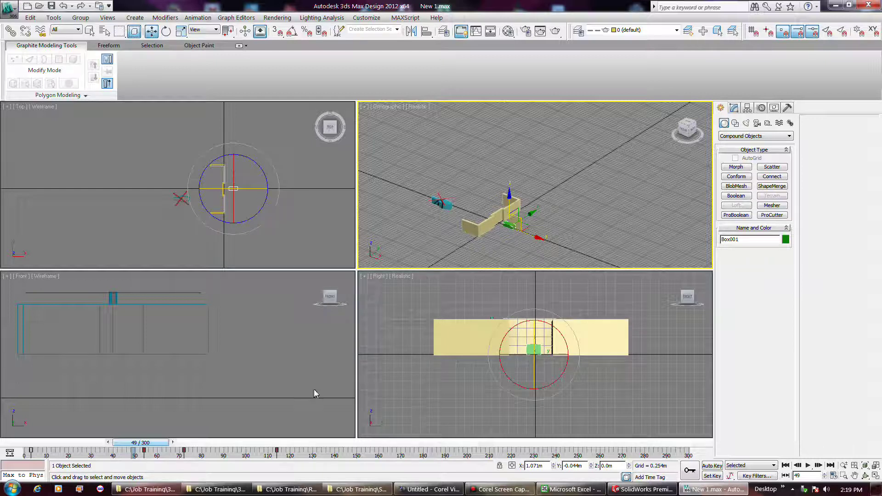
mouse_move(145, 448)
left_mouse_down()
mouse_move(304, 440)
mouse_move(286, 439)
mouse_move(295, 440)
left_mouse_up()
key("w")
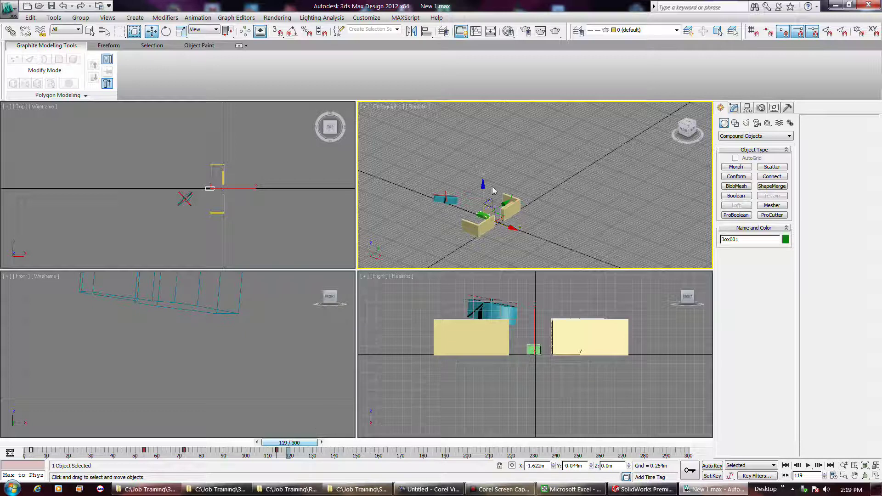
left_click_drag(483, 196, 484, 180)
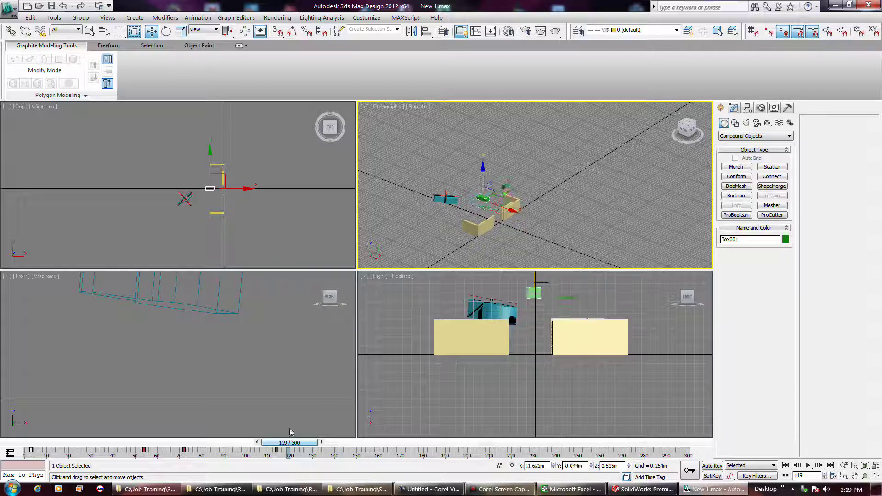
mouse_move(276, 449)
left_mouse_down()
mouse_move(48, 429)
mouse_move(288, 442)
left_mouse_up()
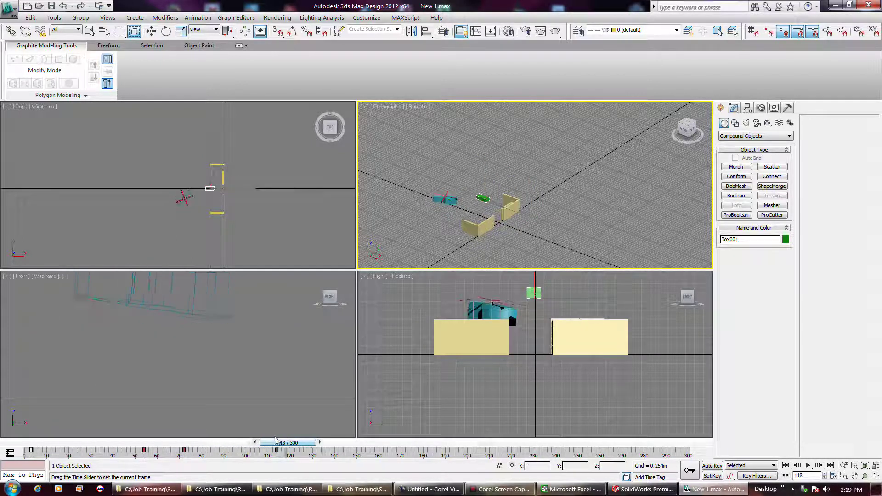
key("w")
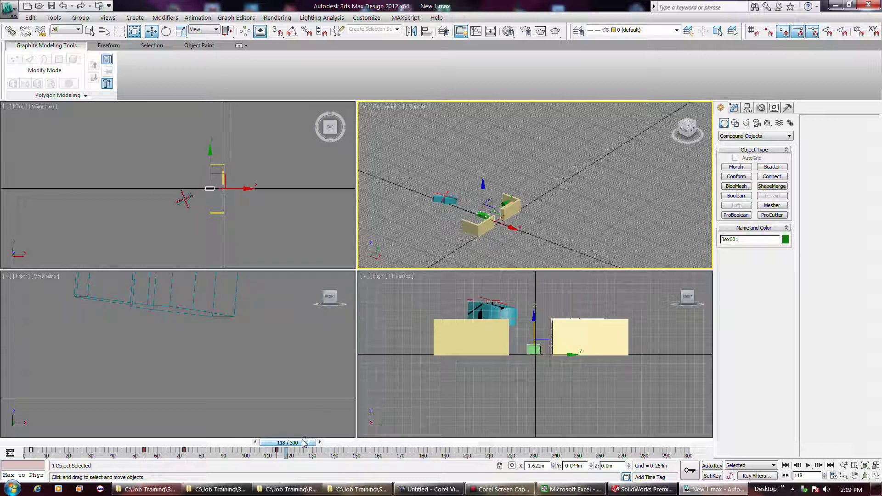
left_click_drag(302, 448, 295, 446)
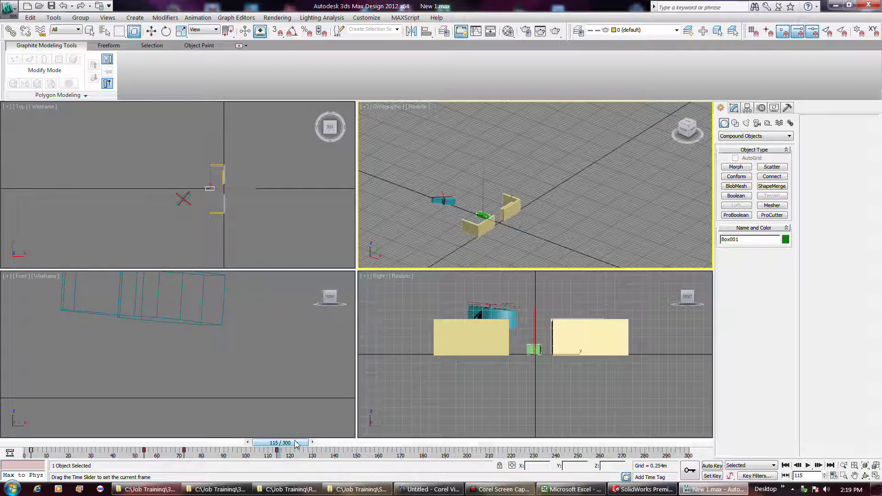
key("w")
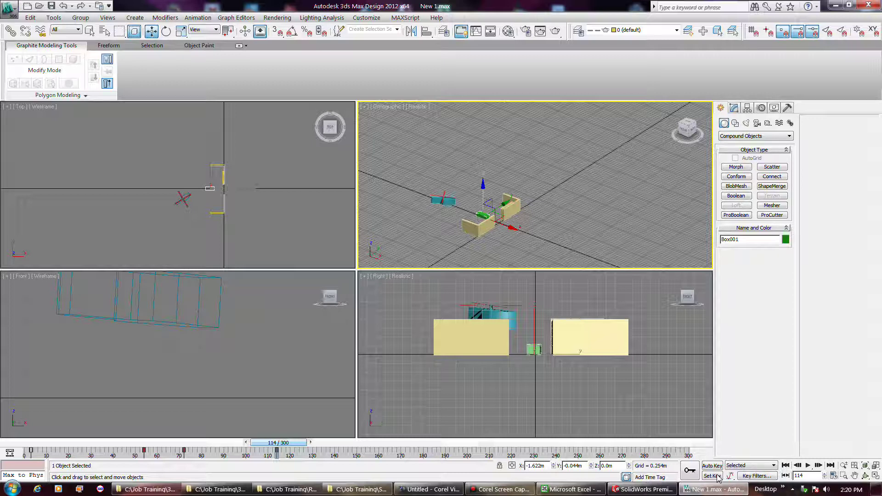
With Set Key mode on, shift Box001 along X and raise it, scrubbing to frames 75 and 55.
left_click(718, 477)
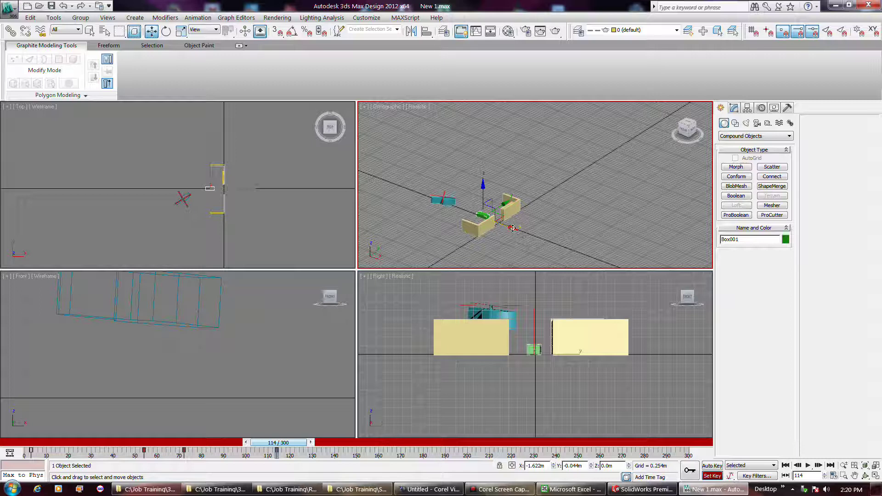
left_click_drag(511, 229, 499, 225)
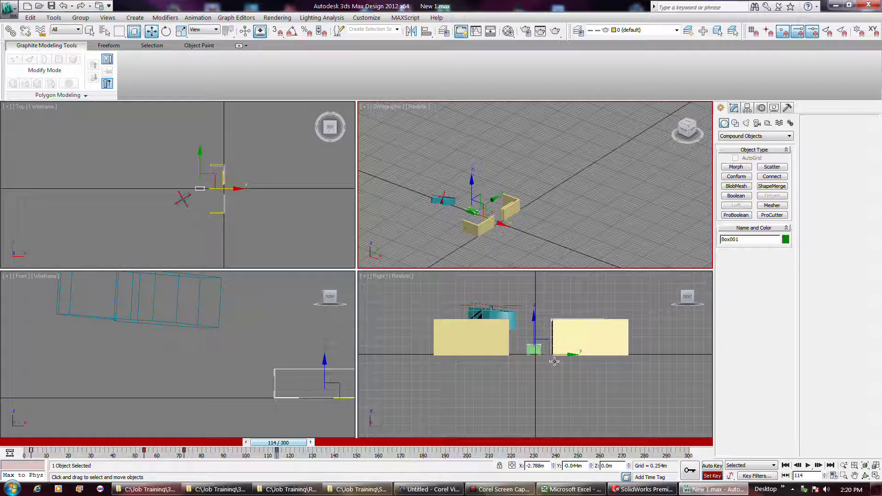
mouse_move(279, 442)
left_mouse_down()
mouse_move(51, 432)
mouse_move(418, 444)
mouse_move(12, 424)
mouse_move(344, 443)
left_mouse_up()
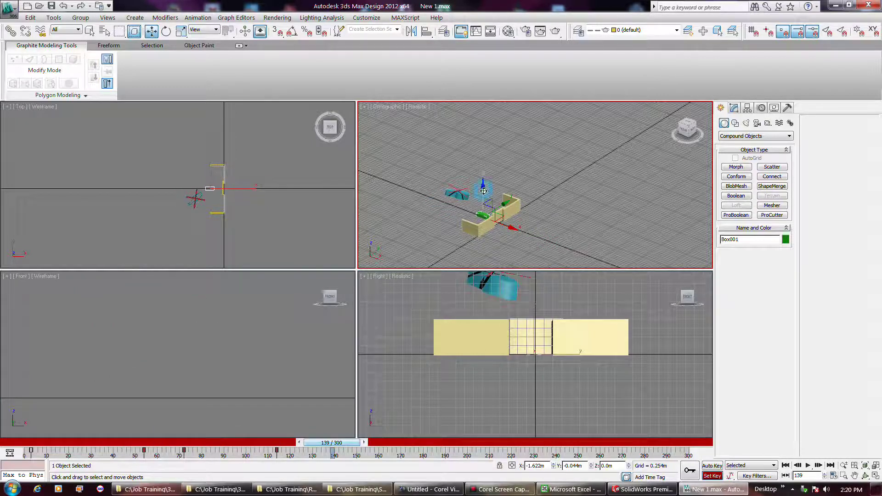
left_click_drag(484, 187, 483, 170)
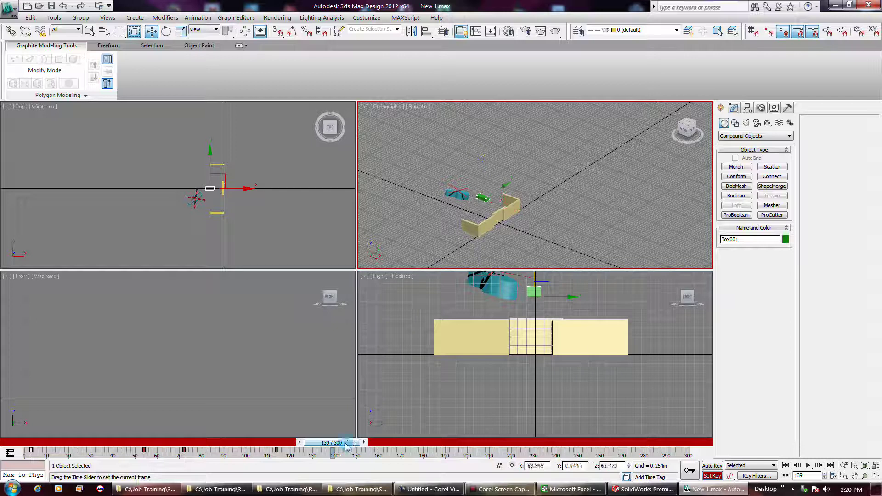
mouse_move(347, 444)
left_mouse_down()
mouse_move(51, 444)
mouse_move(296, 443)
left_mouse_up()
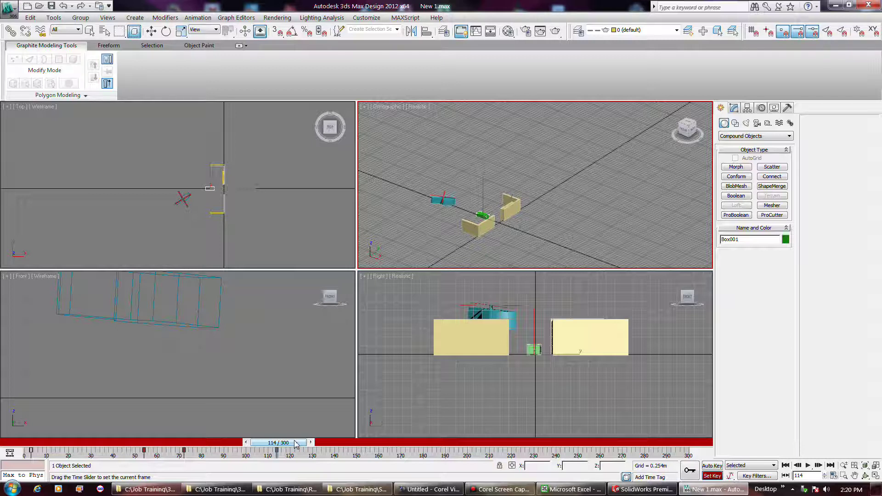
key("w")
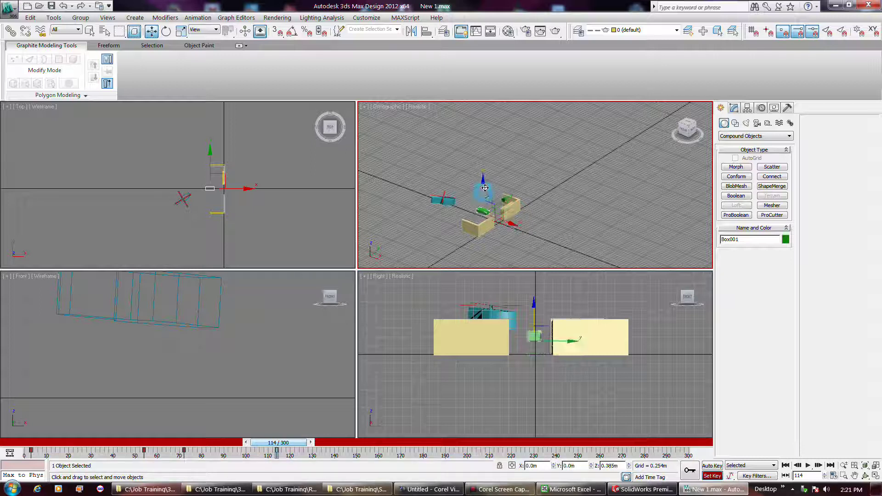
Lift the green box and move the time slider to frame 126.
left_click_drag(484, 193, 487, 181)
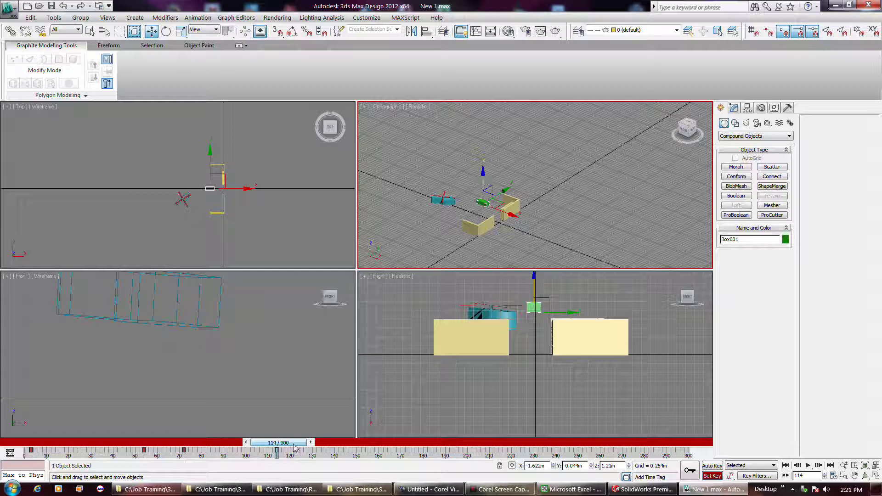
mouse_move(295, 448)
left_mouse_down()
mouse_move(324, 447)
mouse_move(285, 448)
mouse_move(296, 449)
left_mouse_up()
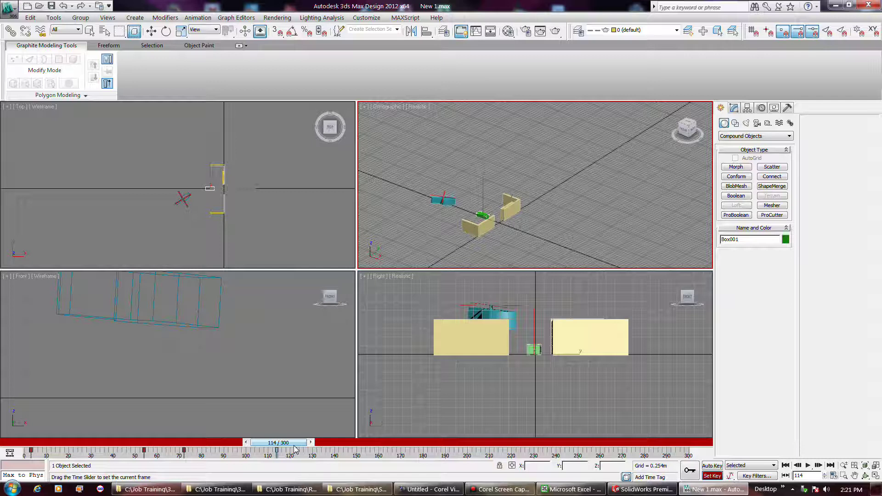
left_click_drag(296, 450, 321, 448)
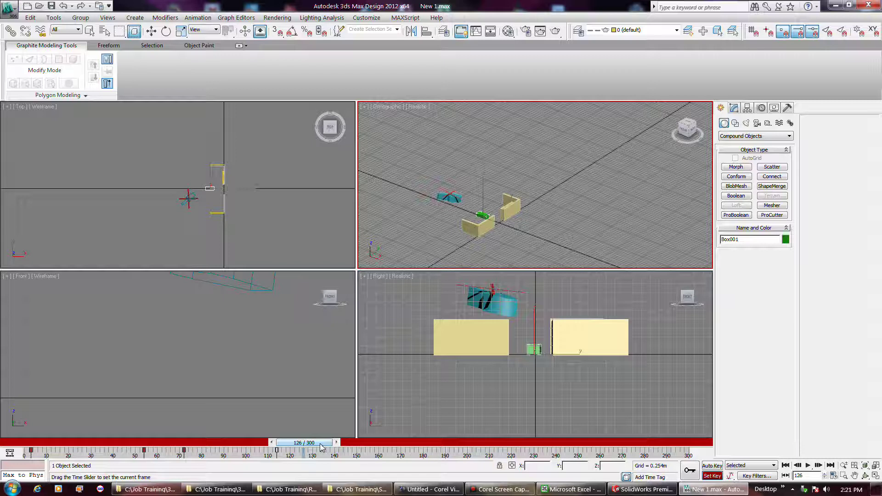
At frame 126, slide the box left, turn it about 15° and set a key.
key("w")
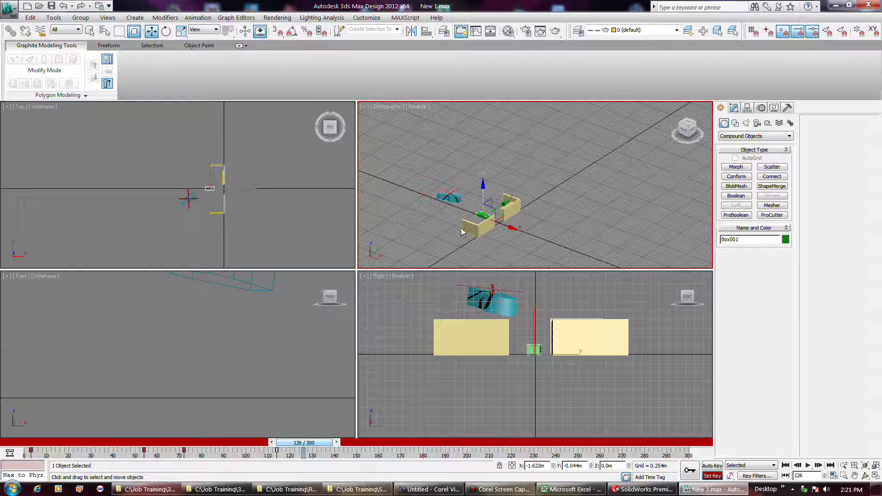
left_click_drag(505, 229, 482, 220)
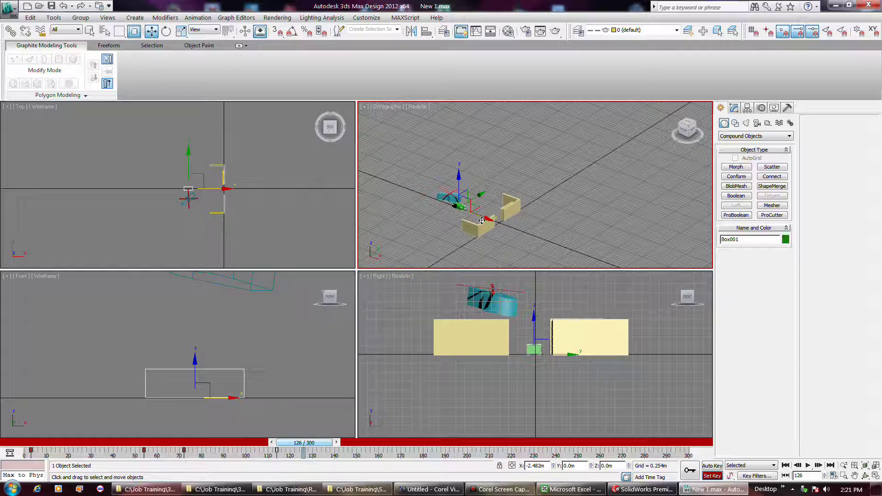
key("e")
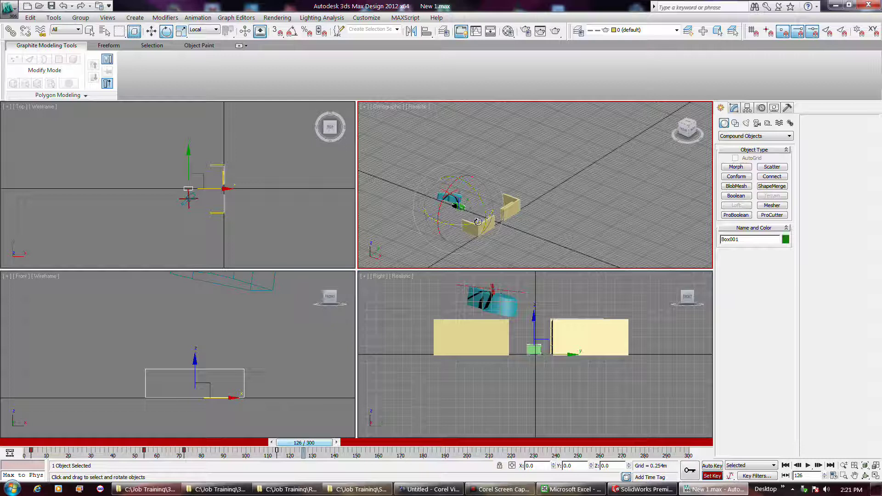
left_click_drag(483, 219, 494, 206)
key("w")
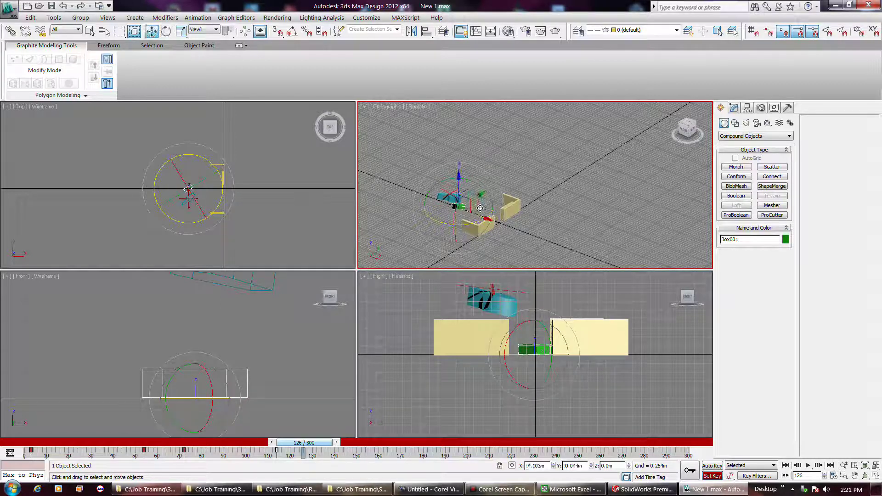
left_click_drag(478, 198, 472, 205)
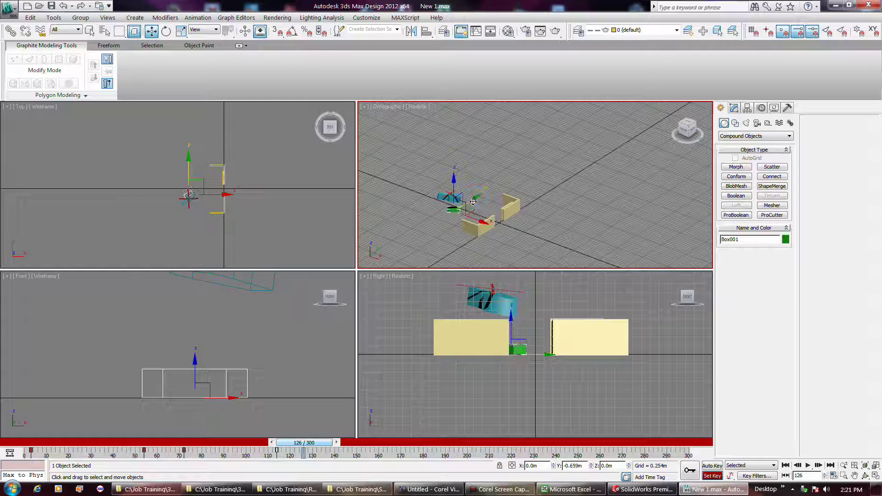
left_click(687, 475)
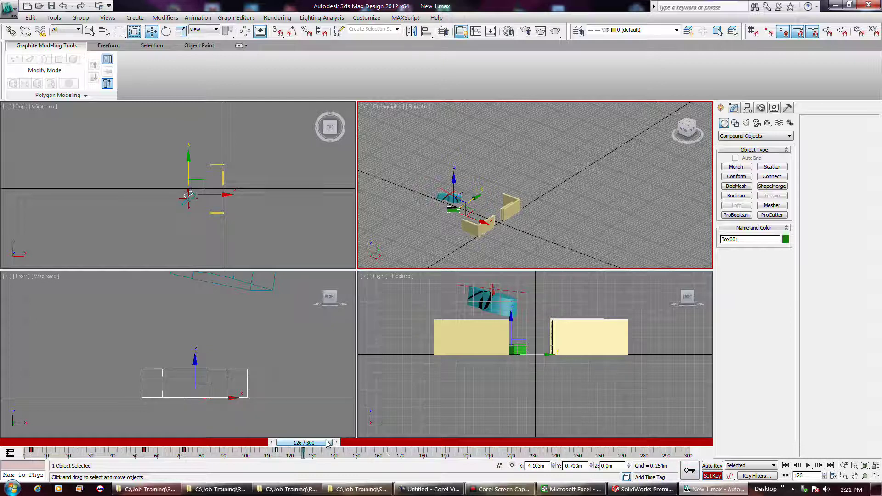
Review earlier frames, then move the box further left and key it at frame 154.
left_click_drag(322, 444, 224, 450)
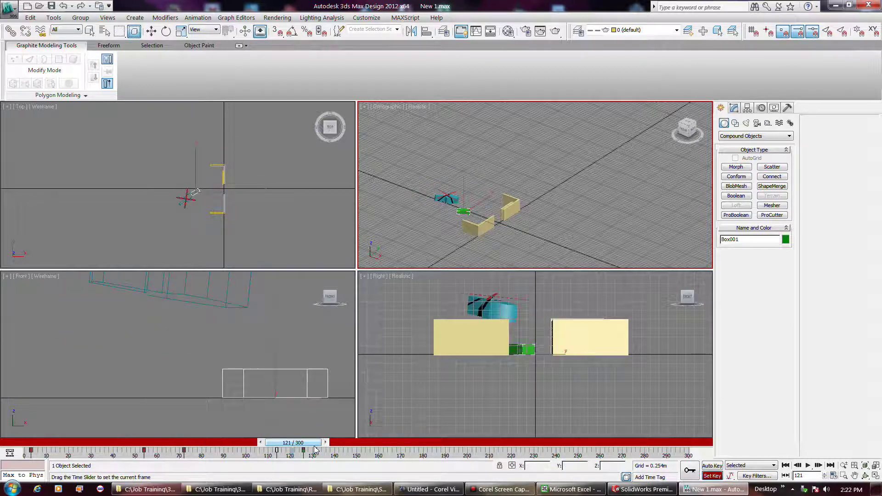
mouse_move(224, 450)
left_mouse_down()
mouse_move(295, 450)
mouse_move(128, 447)
left_mouse_up()
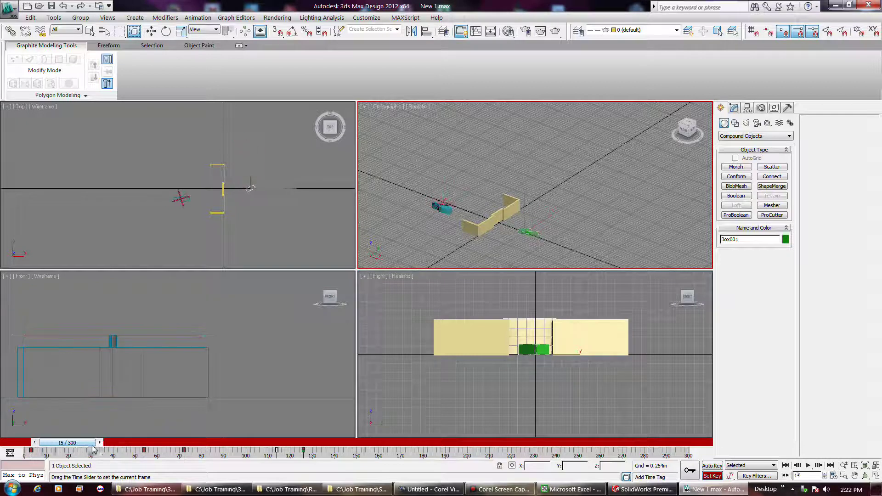
mouse_move(128, 447)
left_mouse_down()
mouse_move(243, 458)
mouse_move(302, 451)
left_mouse_up()
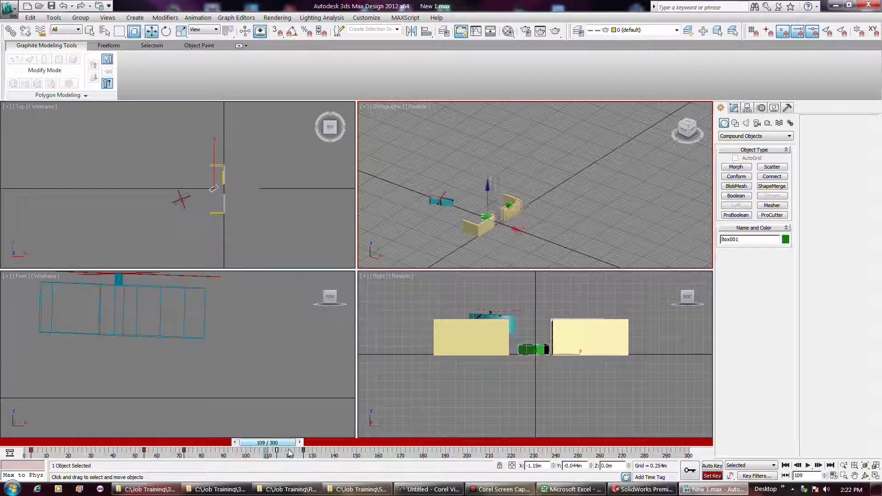
mouse_move(302, 452)
left_mouse_down()
mouse_move(182, 453)
mouse_move(394, 460)
mouse_move(379, 457)
left_mouse_up()
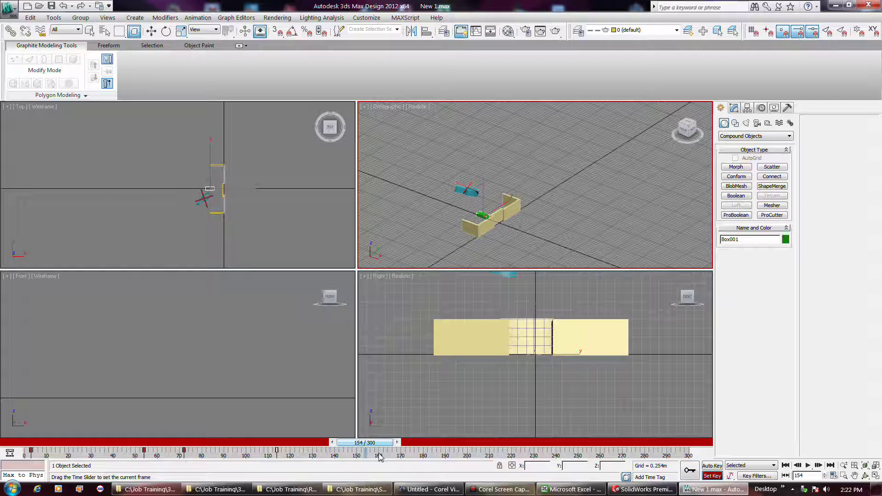
key("w")
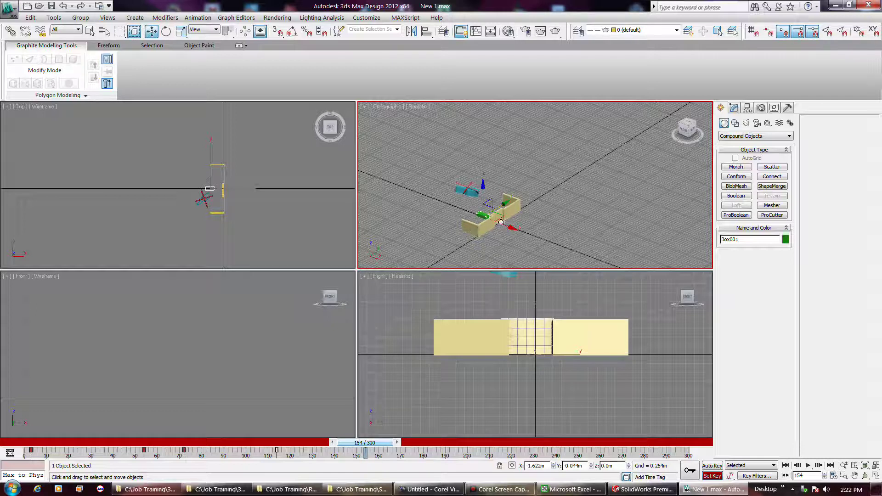
left_click_drag(510, 229, 474, 216)
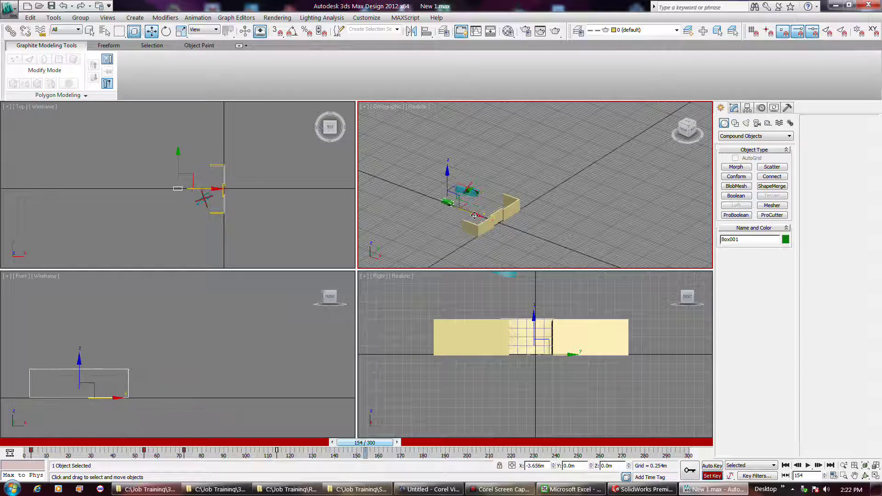
left_click(690, 471)
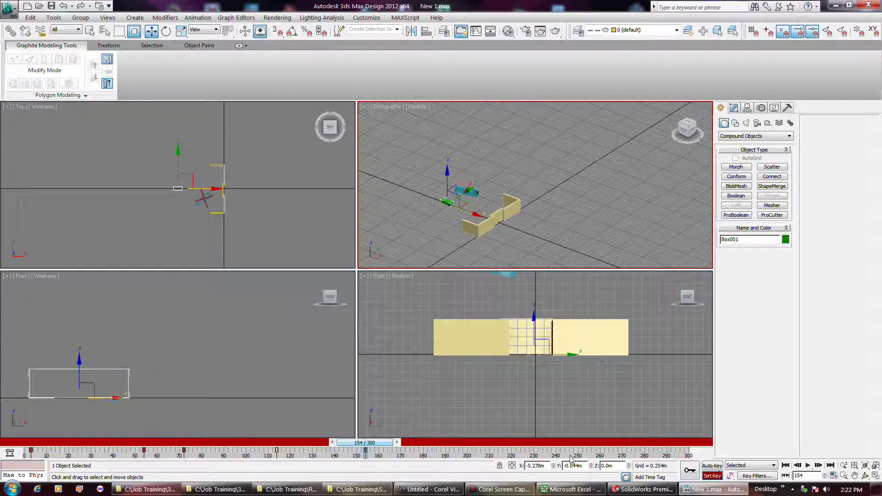
mouse_move(378, 443)
left_mouse_down()
mouse_move(242, 431)
mouse_move(70, 443)
mouse_move(414, 443)
mouse_move(213, 443)
mouse_move(313, 434)
mouse_move(346, 437)
mouse_move(148, 441)
mouse_move(274, 431)
mouse_move(377, 439)
mouse_move(231, 439)
mouse_move(391, 437)
left_mouse_up()
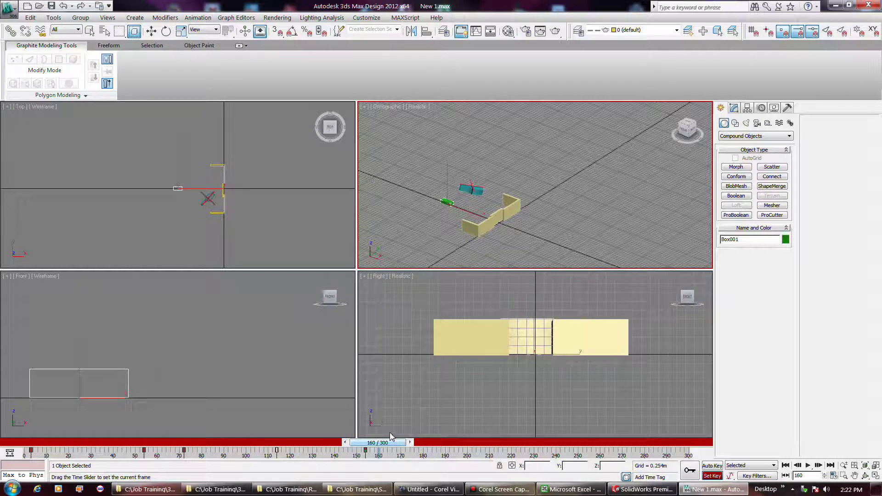
left_click_drag(391, 438, 376, 439)
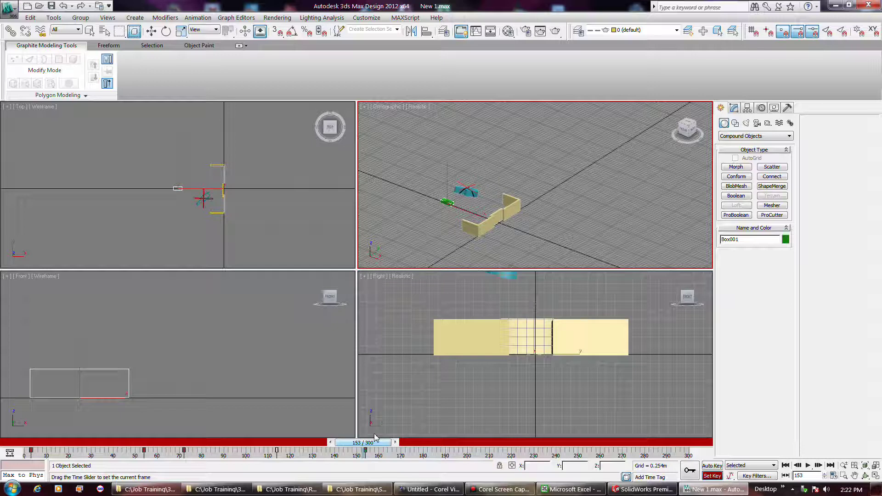
left_click_drag(376, 439, 378, 441)
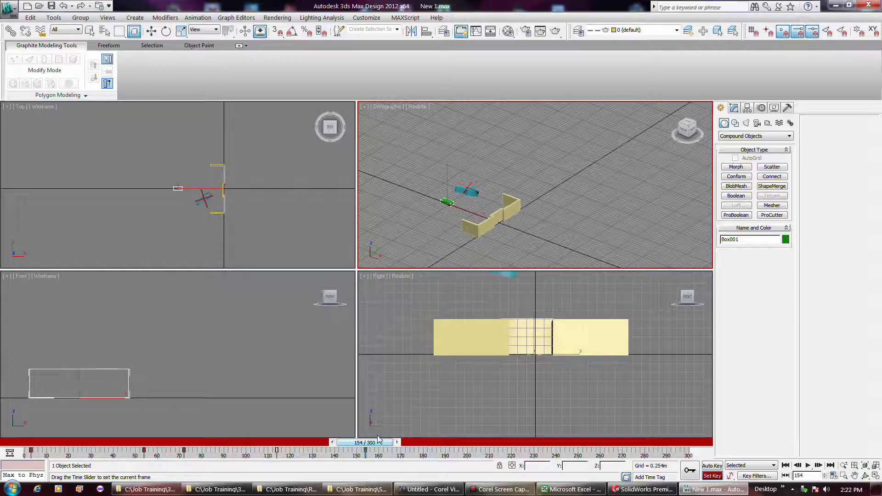
key("w")
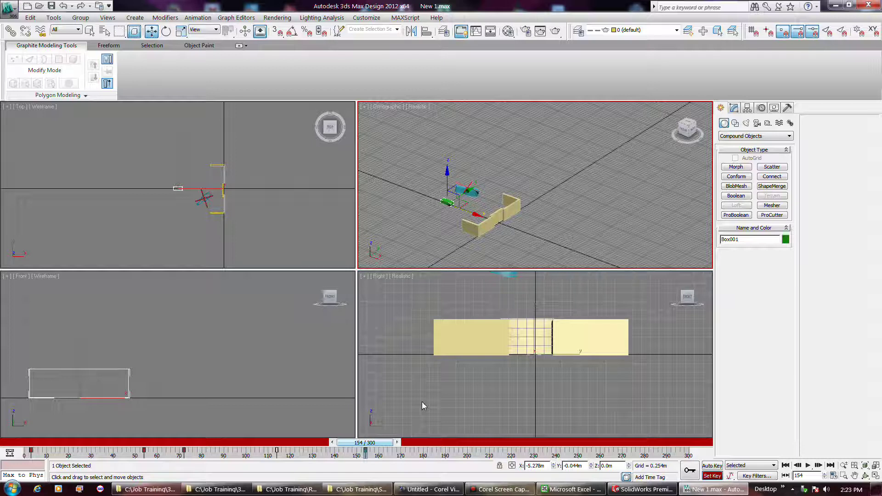
Turn off Set Key mode and scrub the animation from frame 82 to 170.
left_click(714, 476)
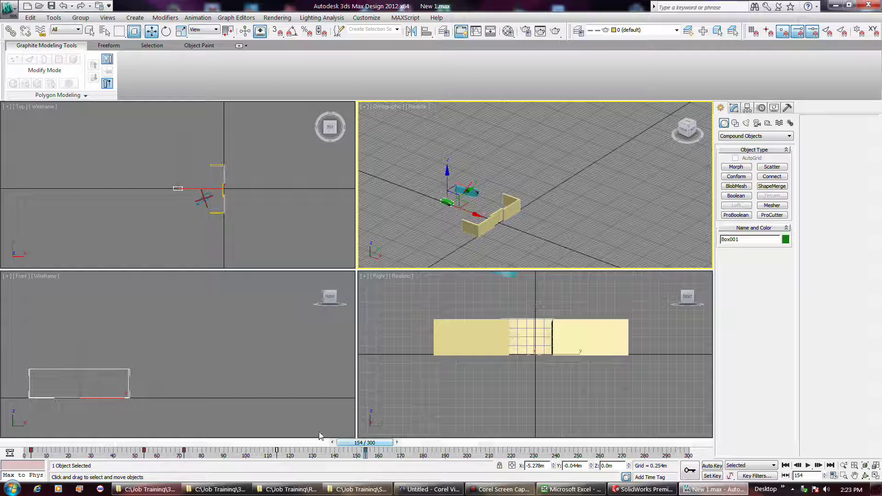
left_click(277, 454)
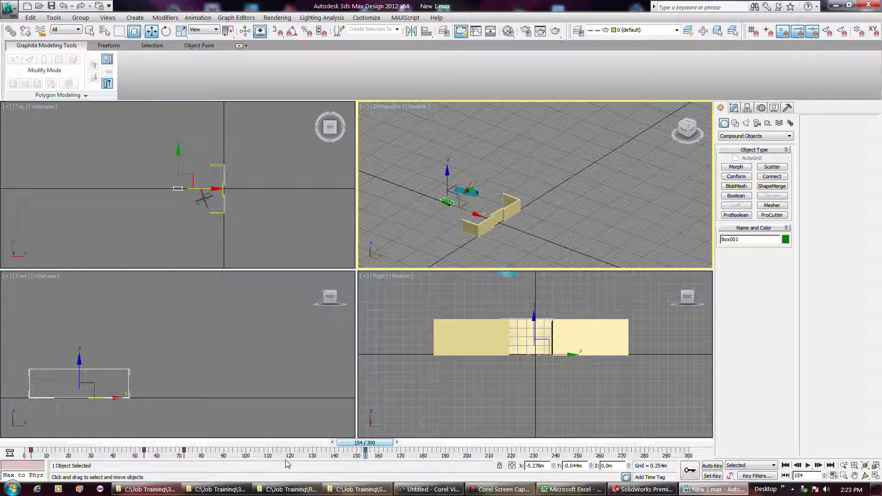
left_click_drag(346, 443, 104, 446)
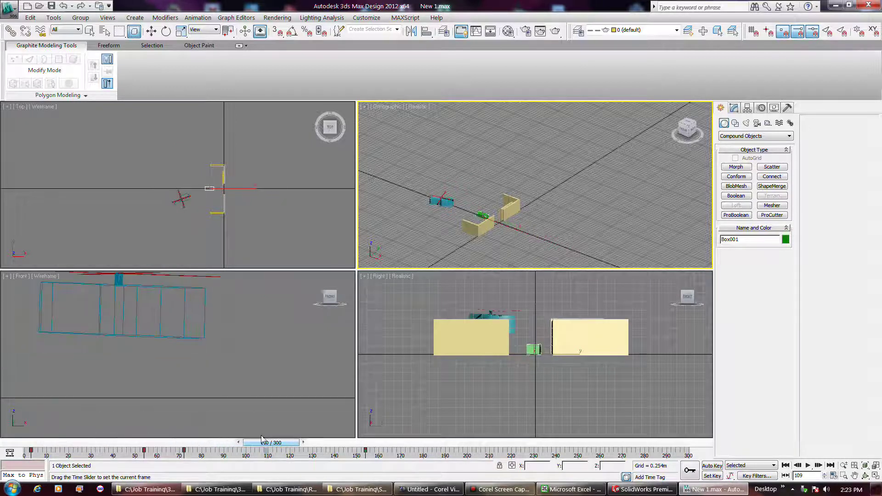
left_click_drag(103, 445, 396, 431)
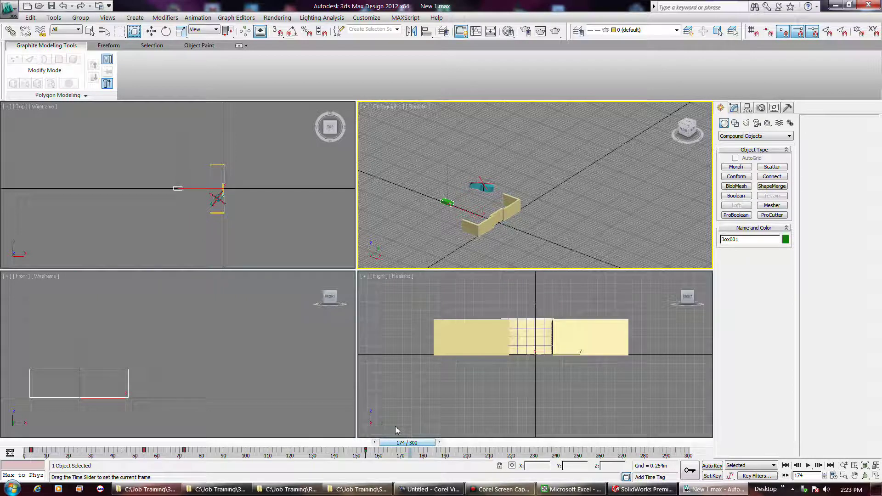
left_click_drag(396, 430, 366, 440)
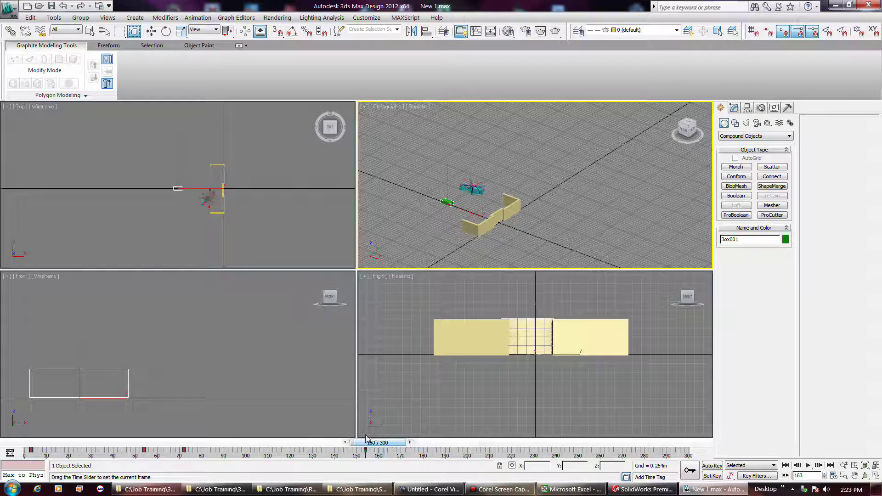
left_click_drag(368, 441, 384, 444)
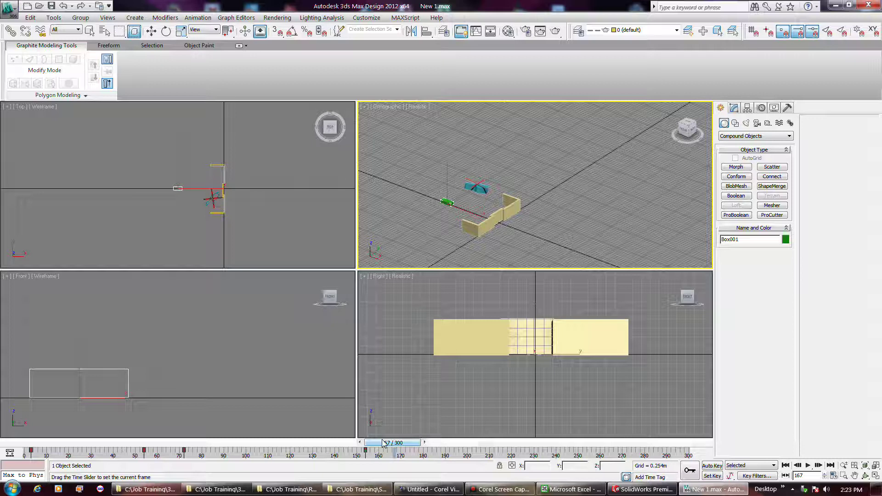
left_click_drag(385, 443, 419, 444)
At frame 183, turn the green box, slide it left and record a position key.
key("w")
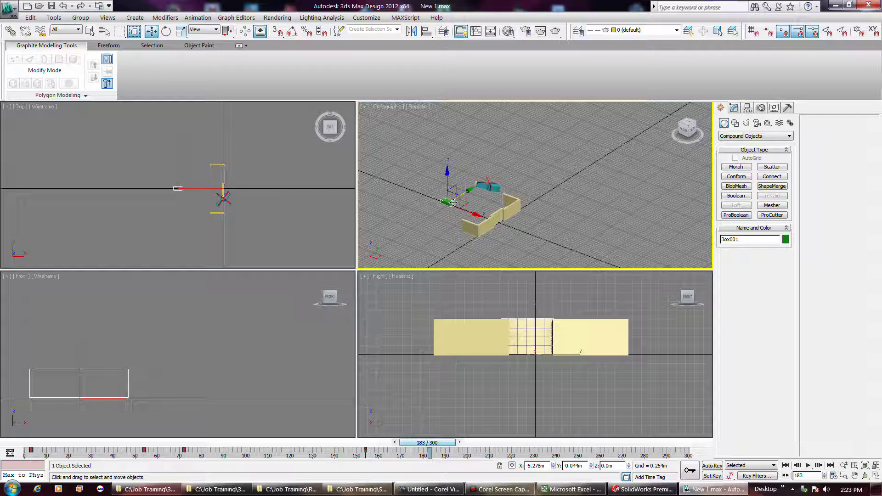
key("e")
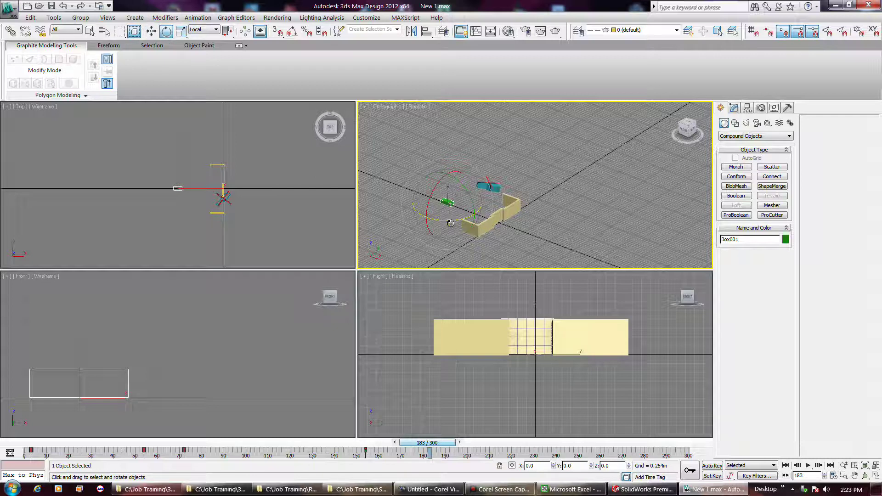
left_click_drag(450, 223, 475, 217)
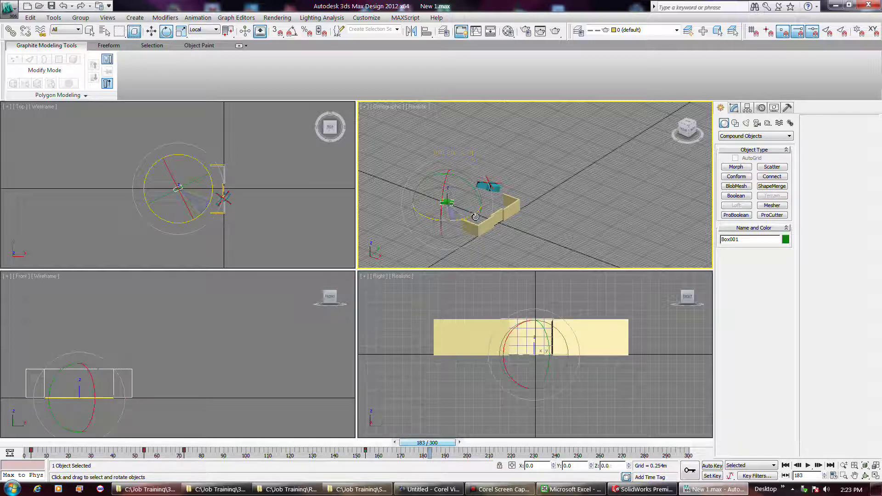
key("w")
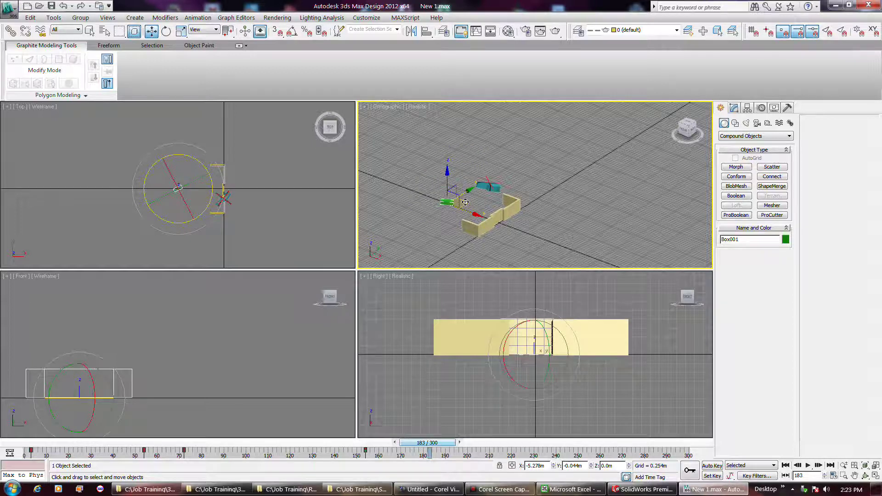
left_click_drag(466, 203, 419, 201)
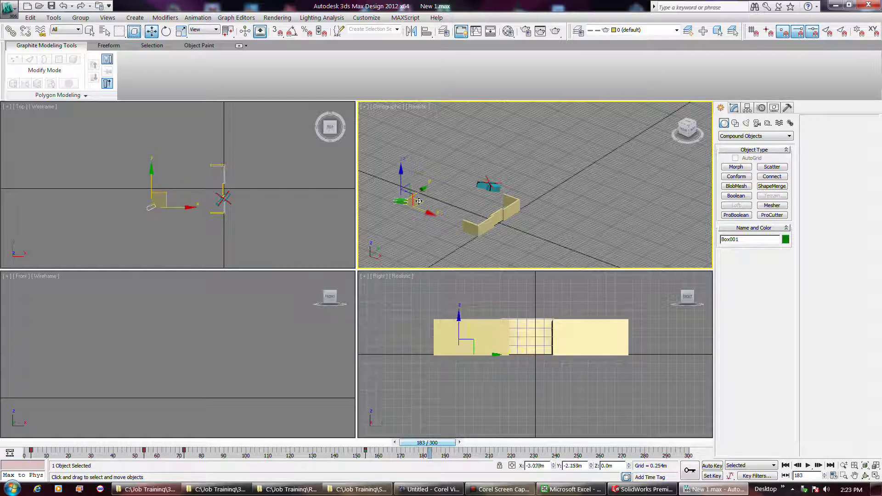
left_click_drag(418, 201, 395, 201)
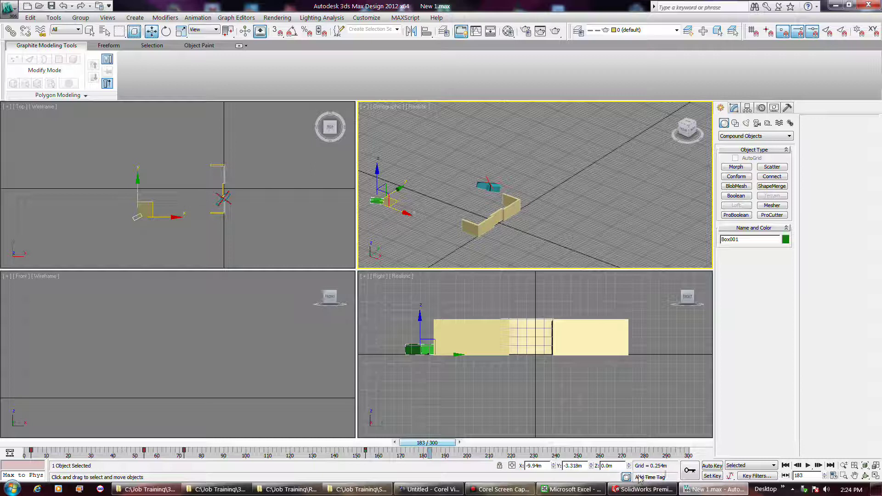
left_click(689, 473)
mouse_move(429, 444)
left_mouse_down()
mouse_move(207, 443)
mouse_move(42, 415)
mouse_move(437, 432)
mouse_move(175, 425)
mouse_move(423, 435)
left_mouse_up()
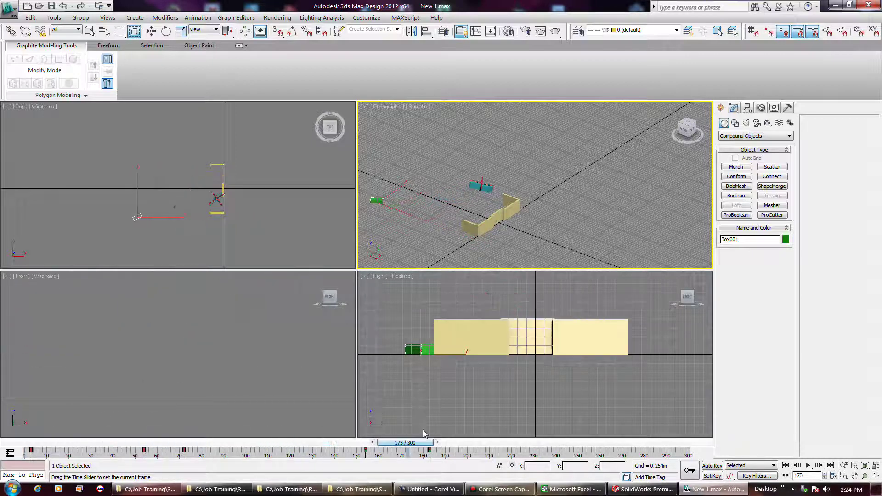
key("w")
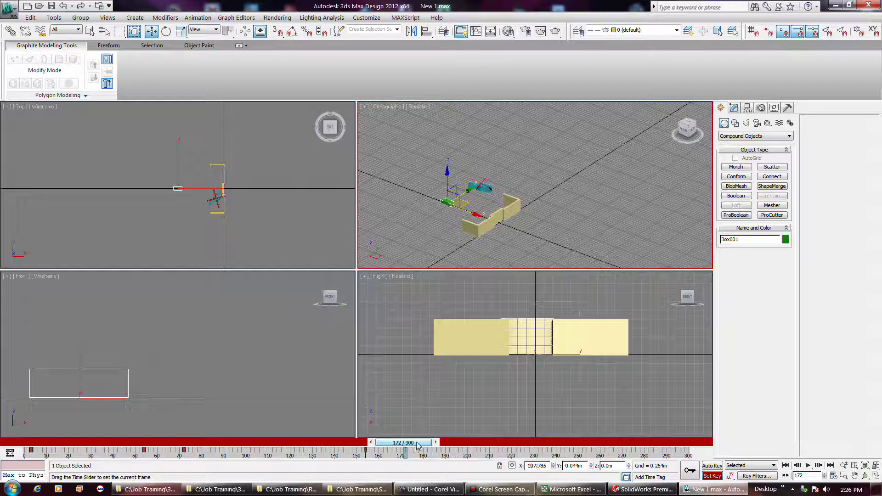
At frame 178, move the box left, rotate it to a new heading and set a key.
left_click_drag(415, 445, 432, 444)
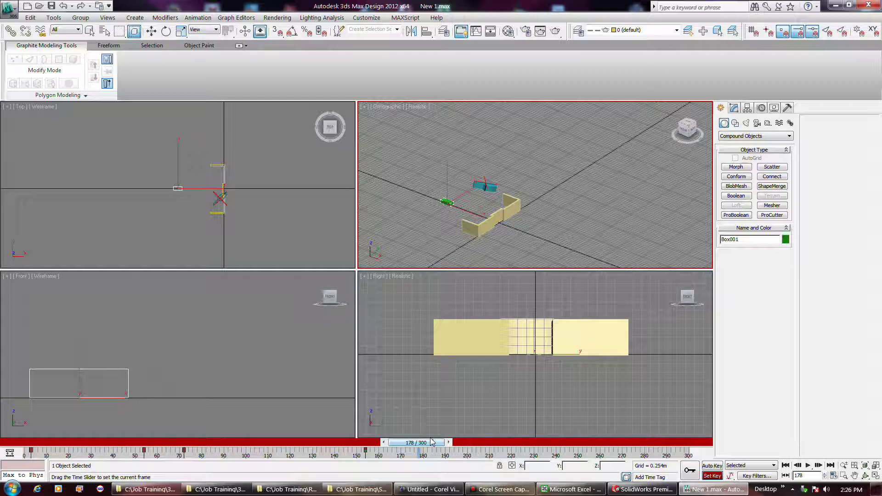
key("w")
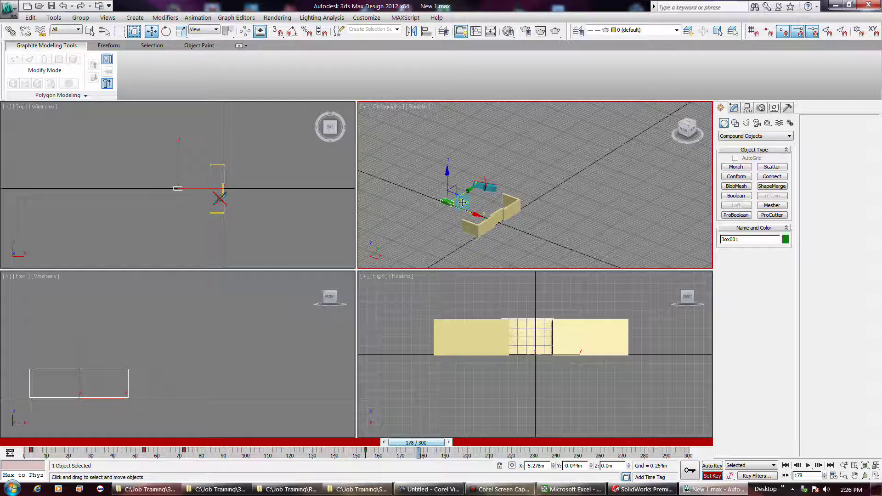
left_click_drag(462, 202, 421, 202)
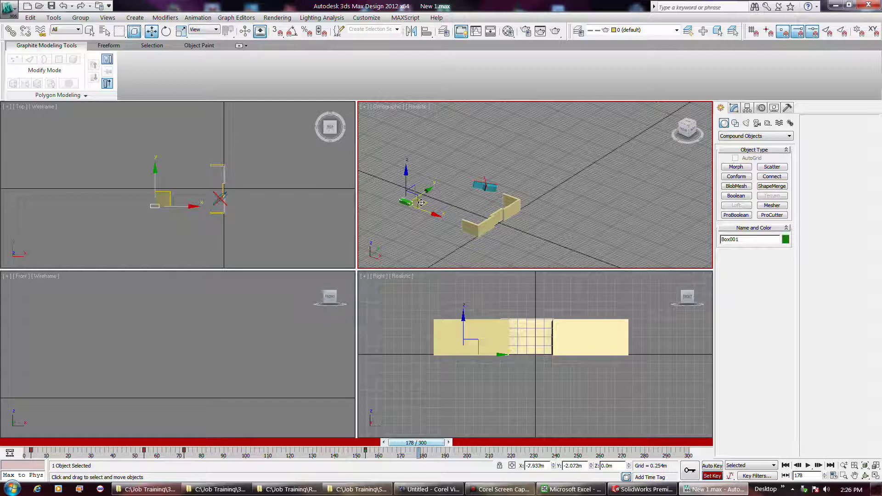
key("e")
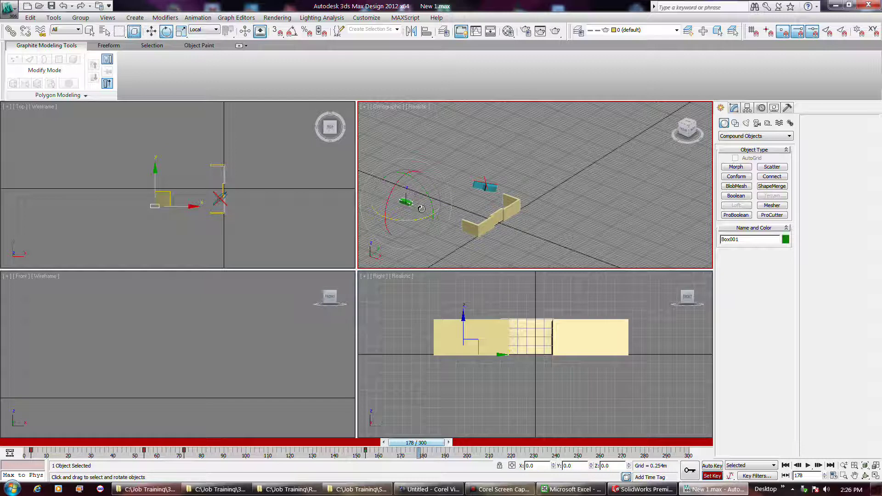
left_click_drag(414, 221, 452, 213)
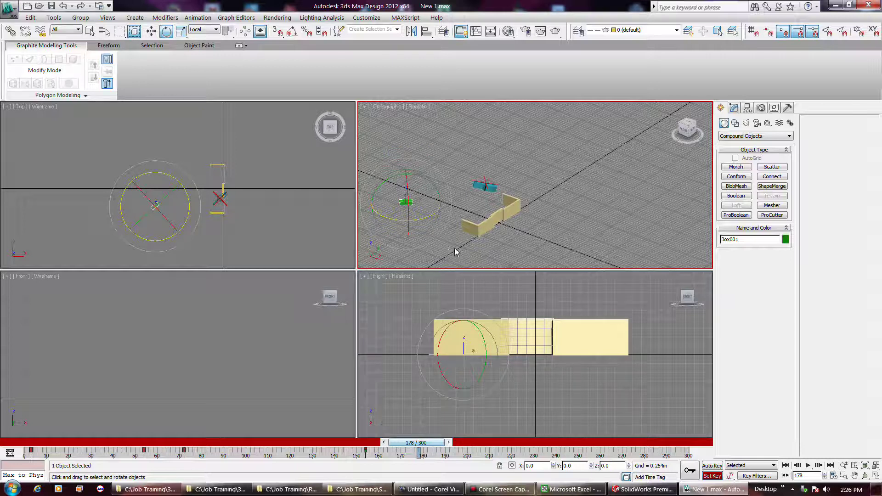
left_click(691, 473)
mouse_move(435, 448)
left_mouse_down()
mouse_move(189, 442)
mouse_move(514, 445)
left_mouse_up()
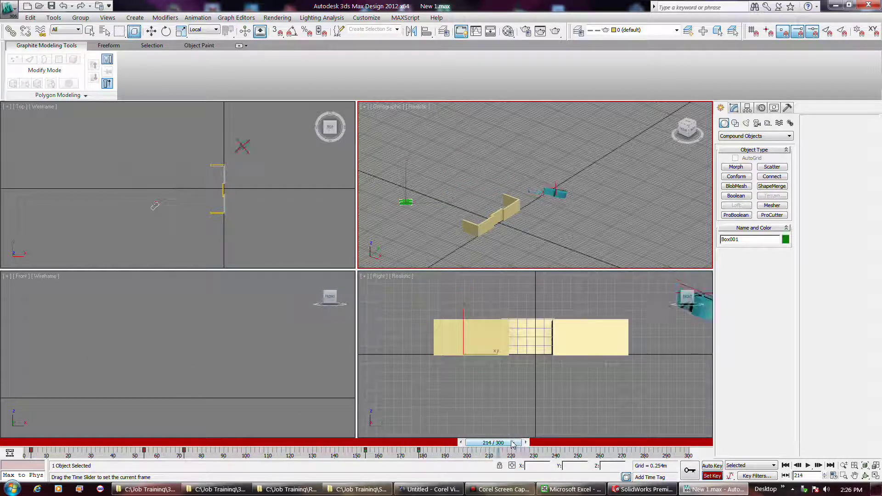
At frame 214, drag the green box farther left, then scrub back to frame 0.
key("w")
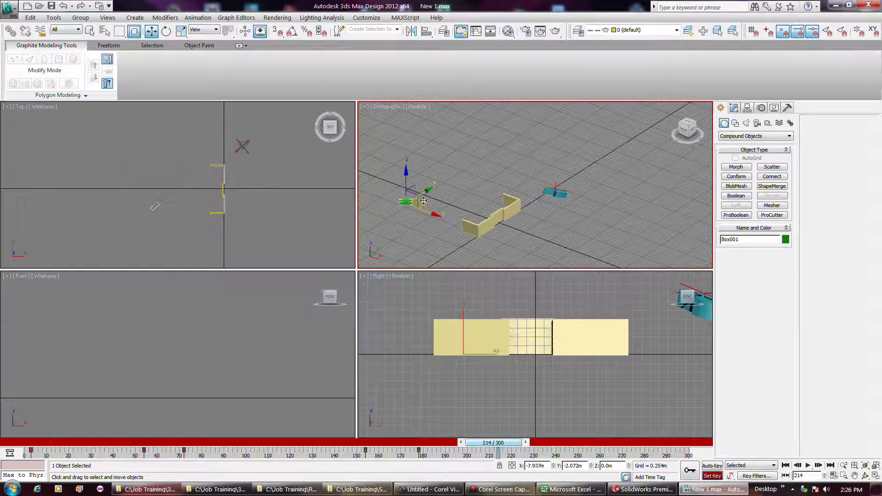
scroll(446, 201, "down", 4)
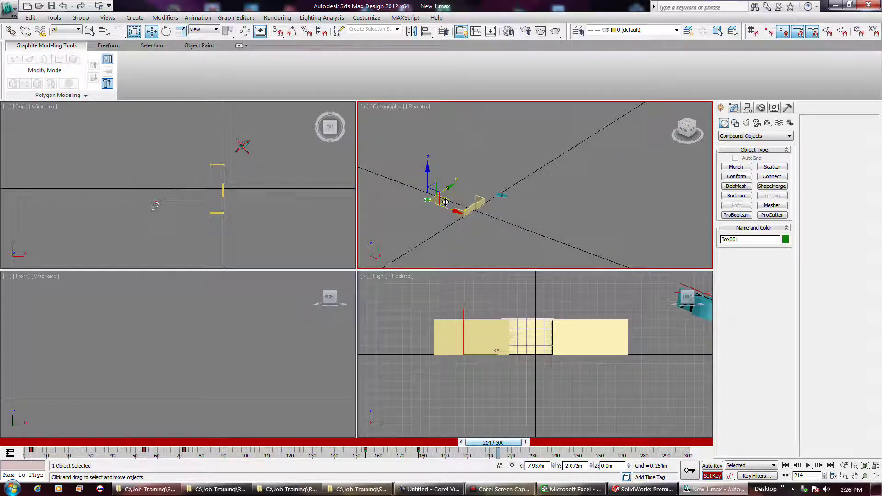
left_click_drag(446, 201, 375, 199)
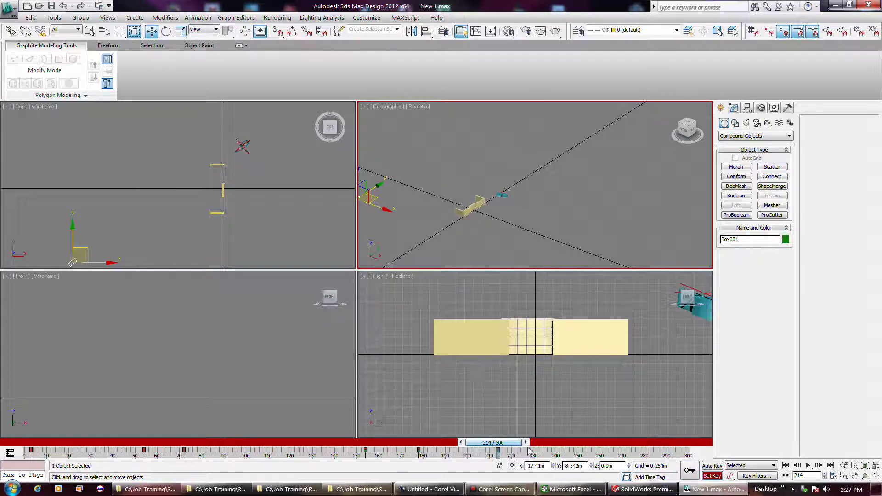
mouse_move(513, 448)
left_mouse_down()
mouse_move(47, 444)
mouse_move(525, 465)
mouse_move(313, 445)
mouse_move(578, 445)
mouse_move(396, 433)
mouse_move(14, 444)
left_mouse_up()
Go to frame 0, deselect the box, pan the view, and play back until frame 101.
key("w")
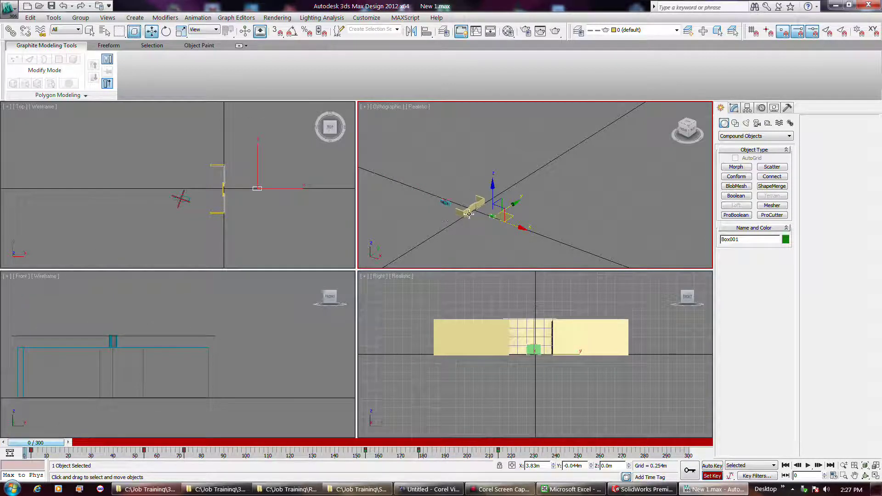
left_click(473, 232)
scroll(467, 213, "up", 4)
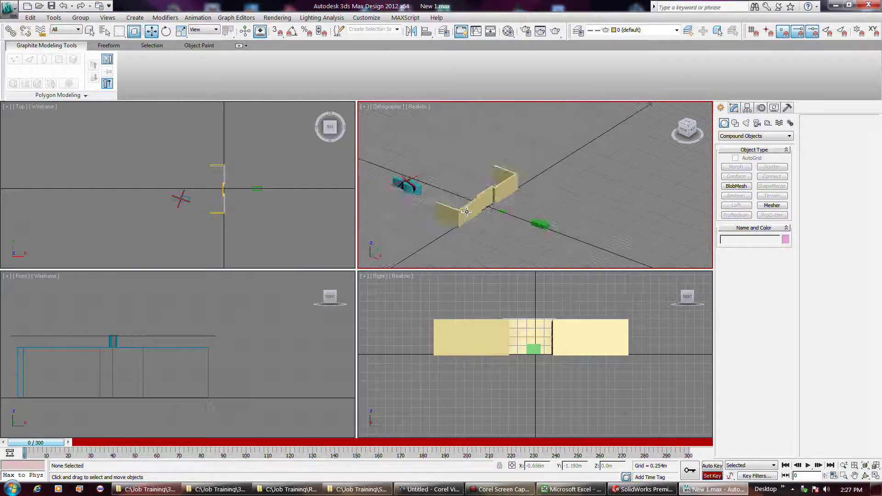
scroll(467, 212, "down", 2)
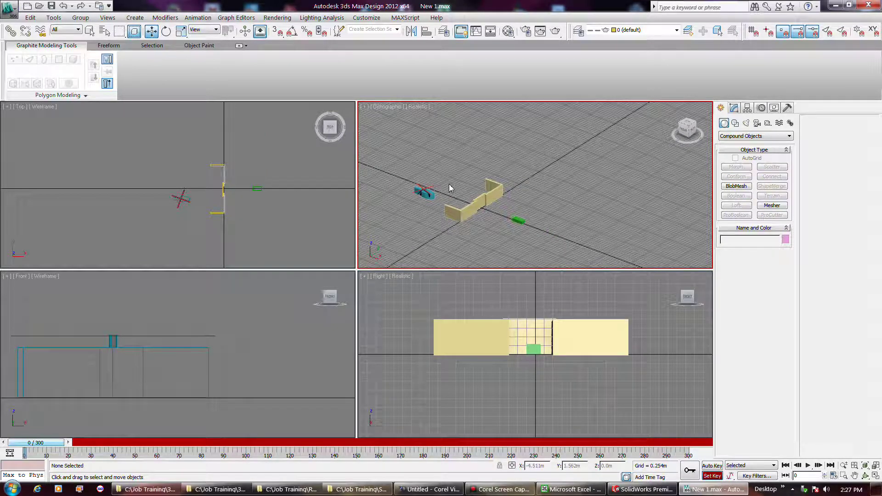
middle_click_drag(468, 190, 551, 198)
scroll(590, 173, "up", 2)
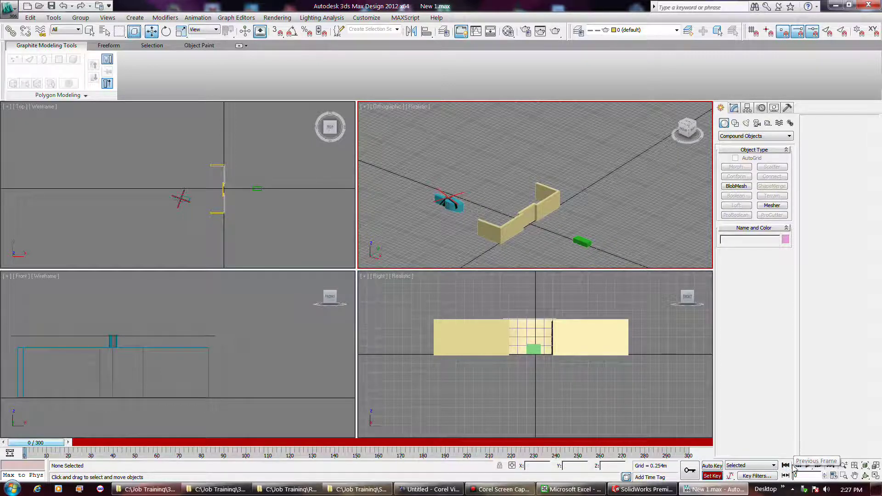
left_click(809, 466)
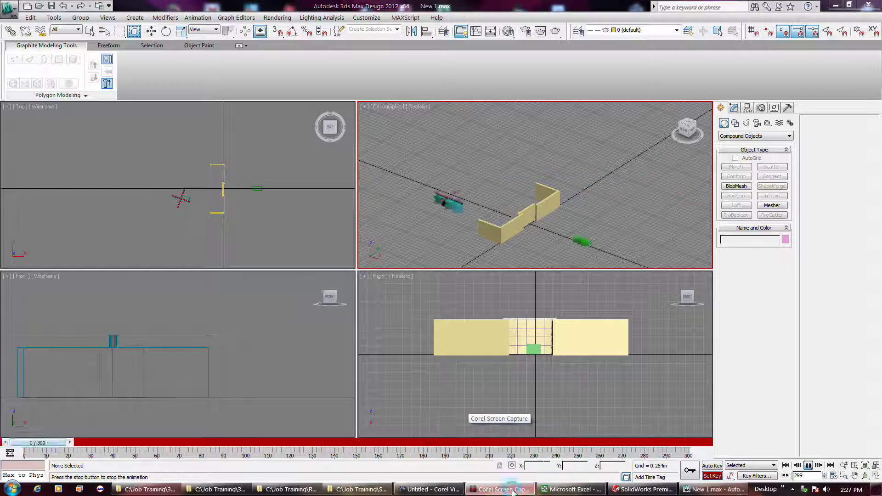
left_click(252, 453)
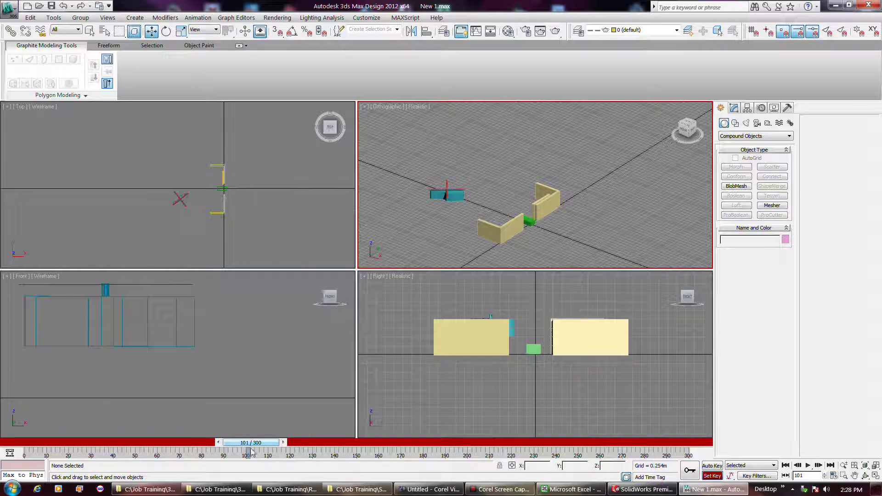
In the Mini Curve Editor, give Box001's keys at frame 214 fast tangents, then deselect it.
left_click(9, 454)
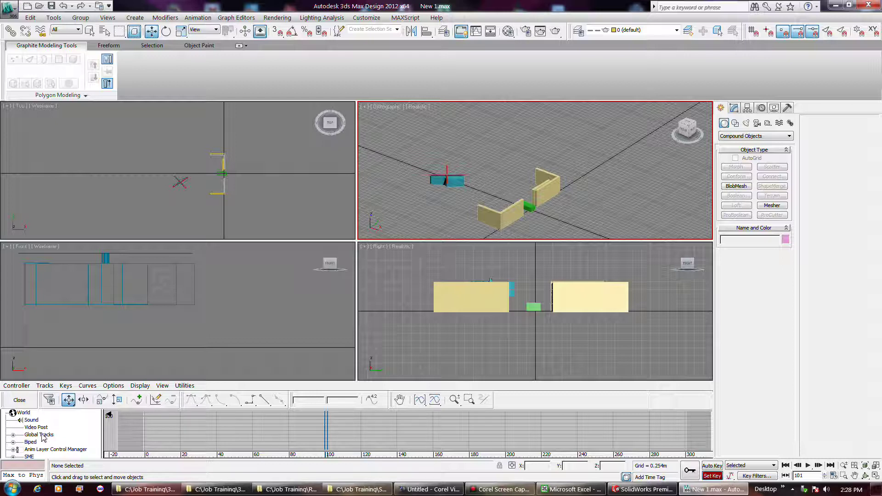
left_click(457, 186)
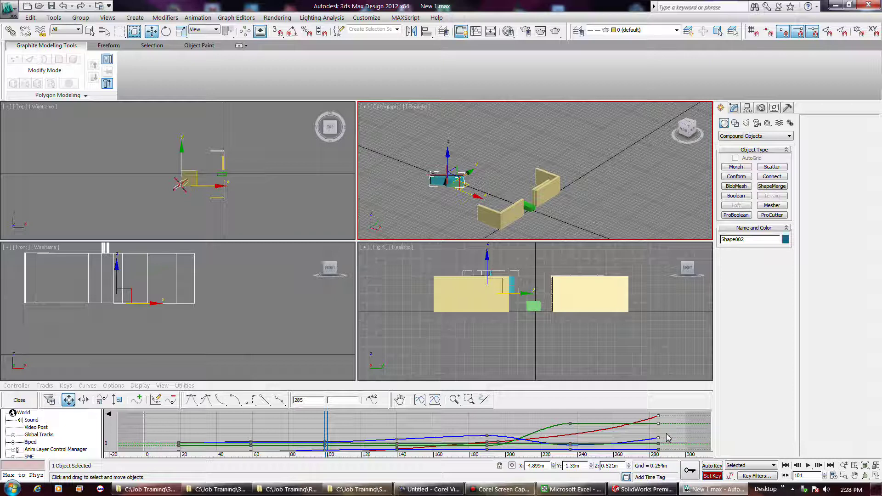
left_click(530, 209)
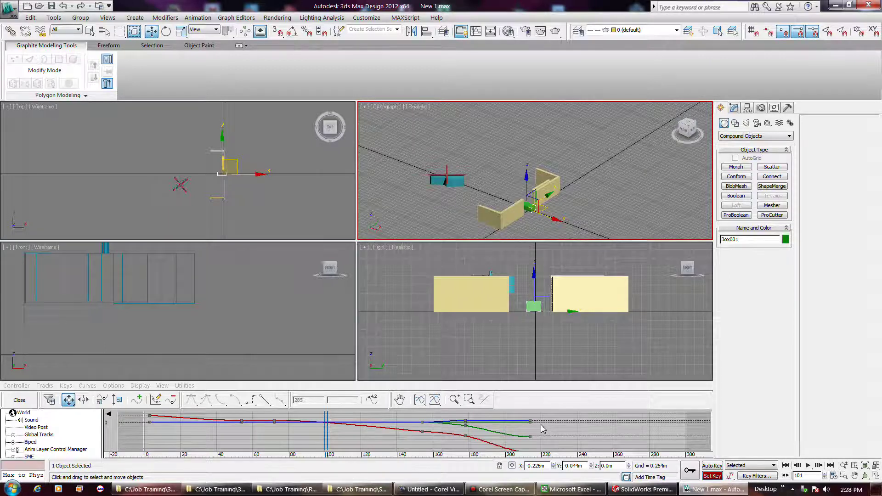
scroll(542, 429, "down", 2)
scroll(542, 429, "down", 1)
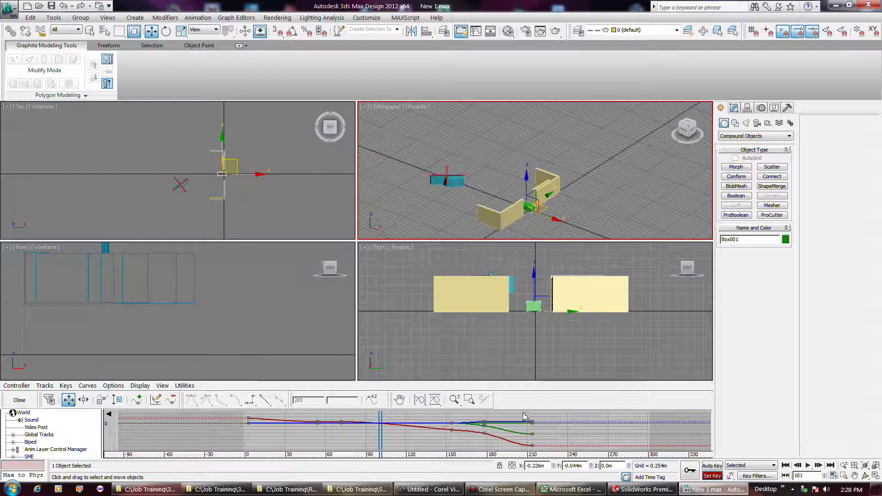
left_click_drag(525, 417, 546, 452)
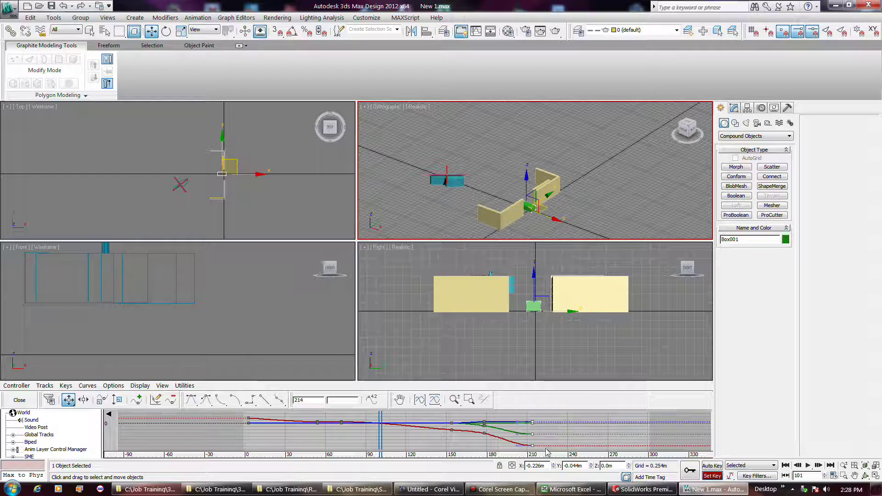
left_click(226, 403)
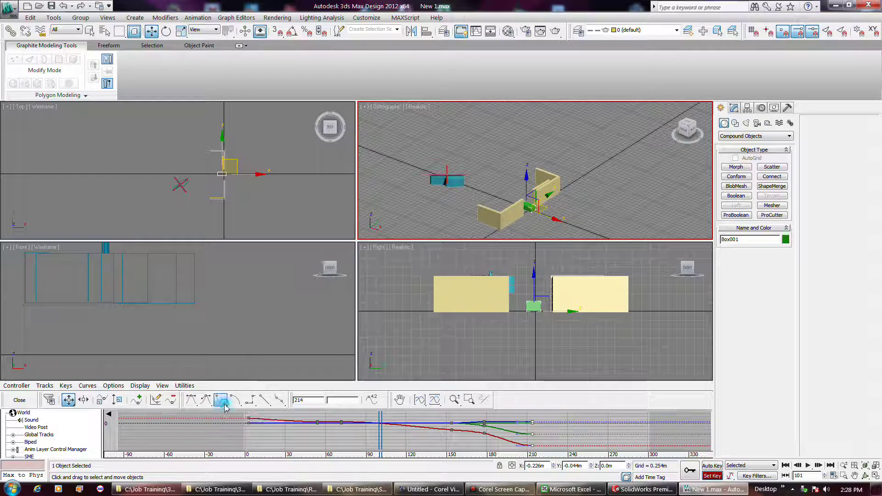
left_click(570, 209)
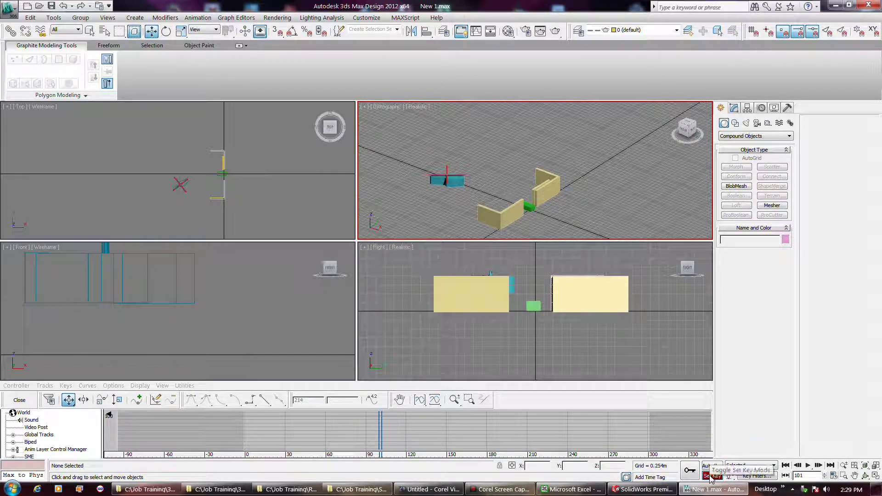
Toggle Set Key mode off and play the animation with nothing selected.
left_click(710, 478)
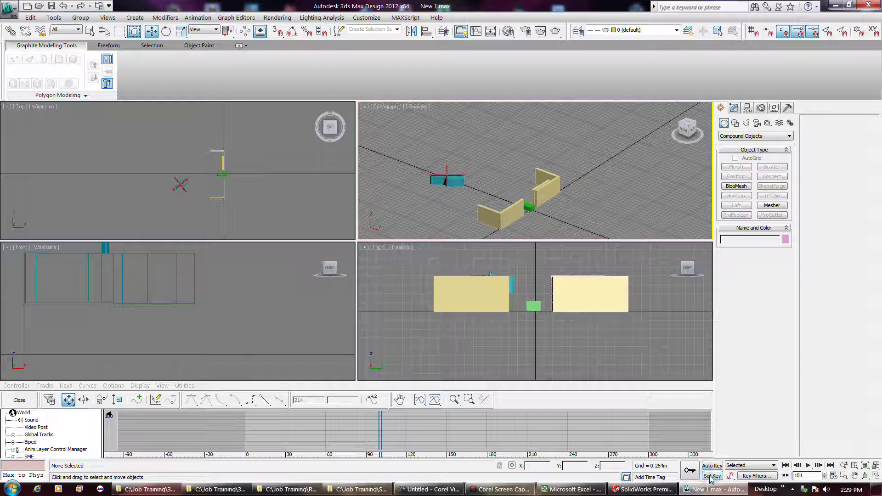
left_click(808, 466)
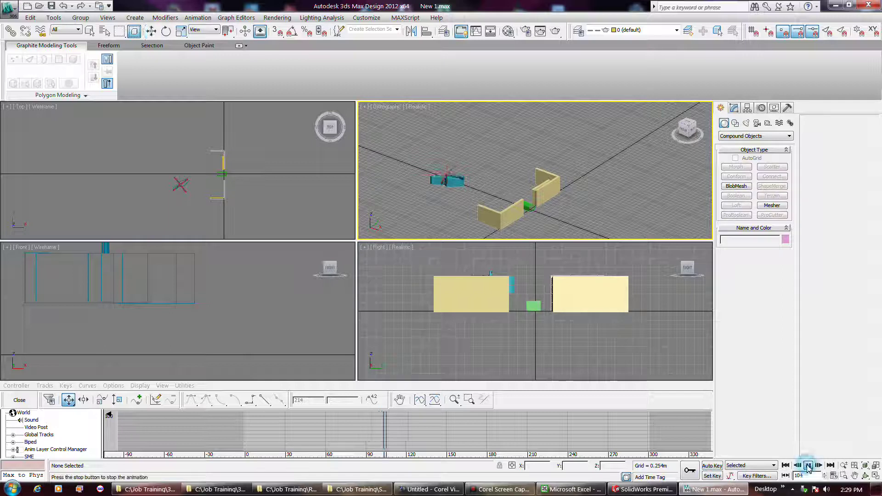